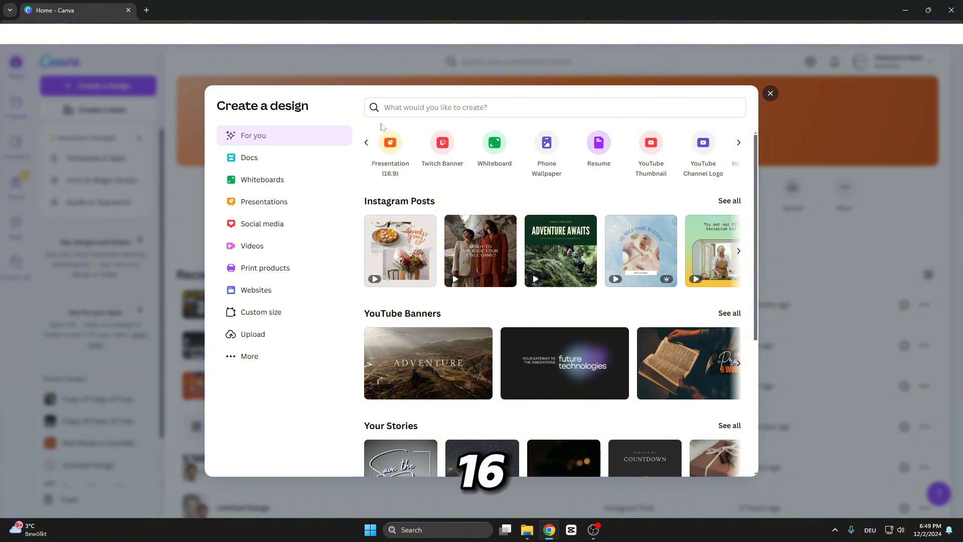
Create a 16:9 presentation and fill its page background with the grey-to-white gradient.
left_click(390, 142)
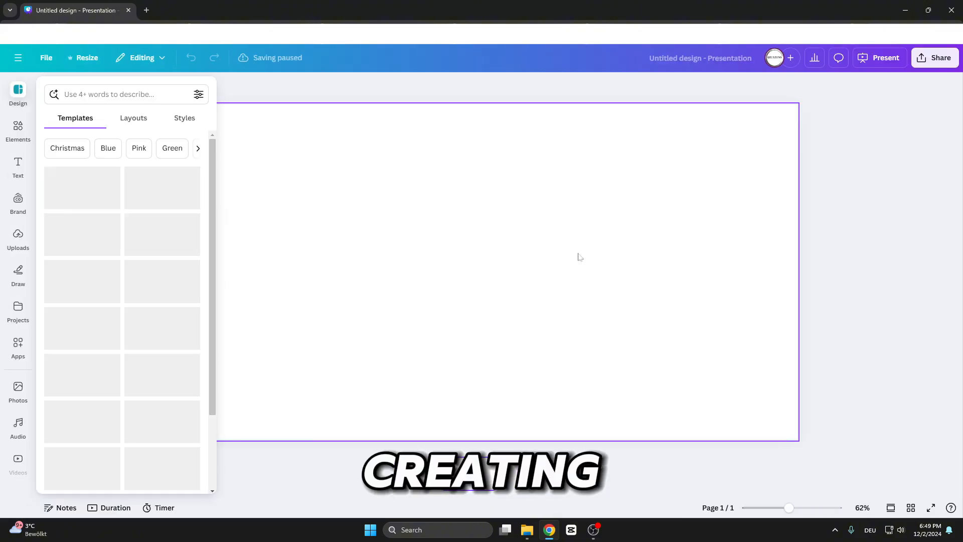
left_click(578, 256)
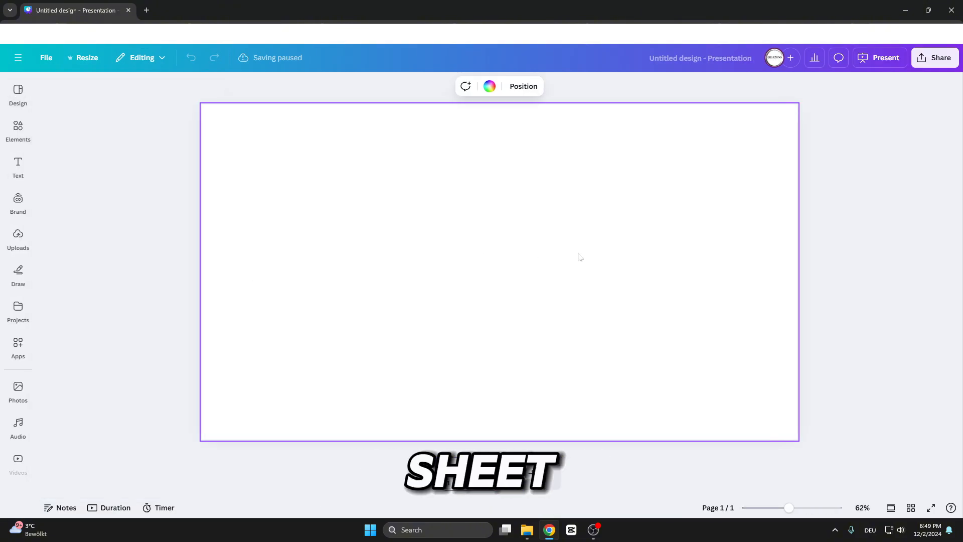
left_click(490, 88)
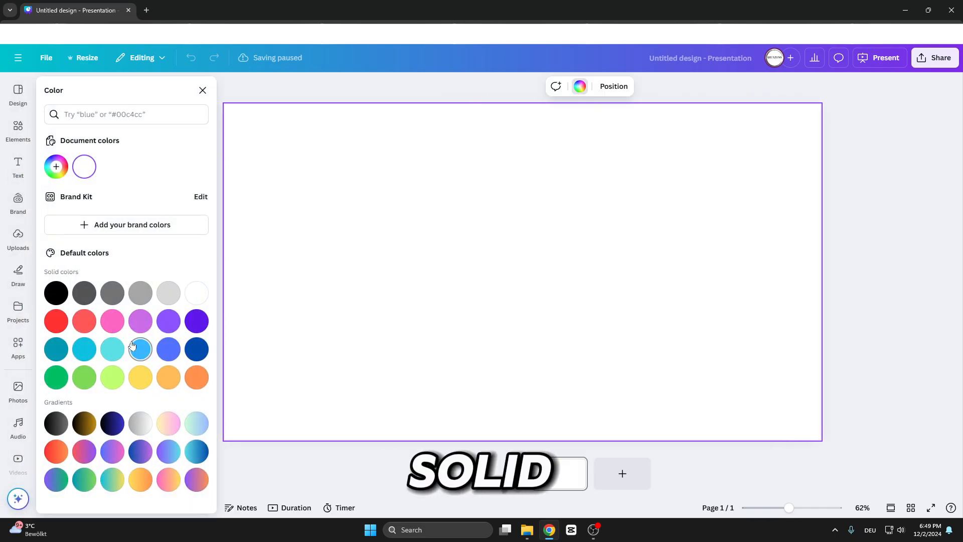
left_click(112, 350)
left_click(137, 423)
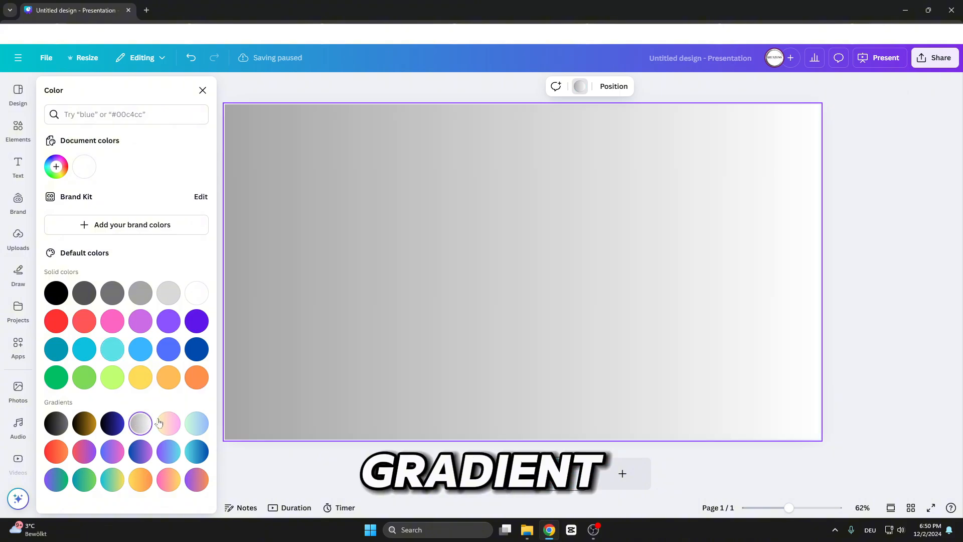
Search elements for number frame and add the number 3 frame to the middle of the slide.
left_click(6, 131)
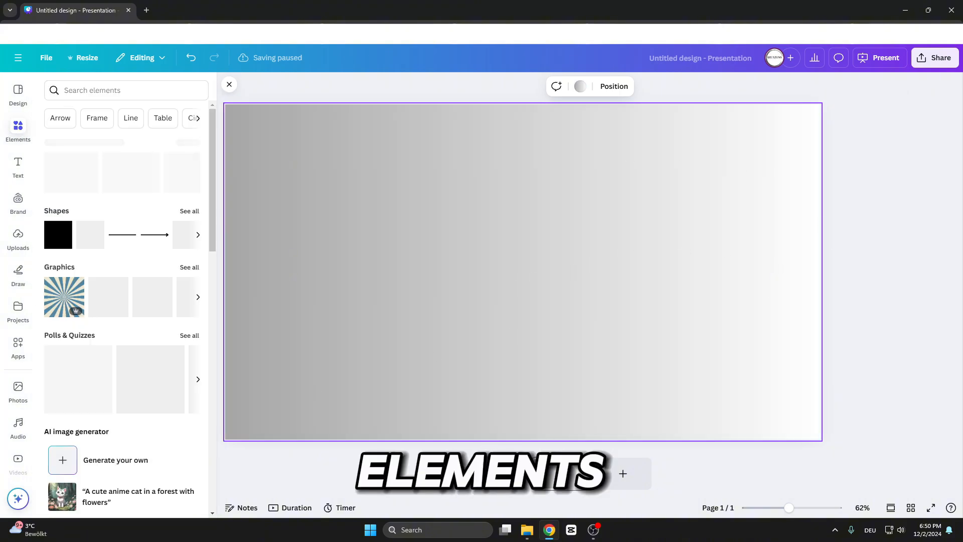
type("numb")
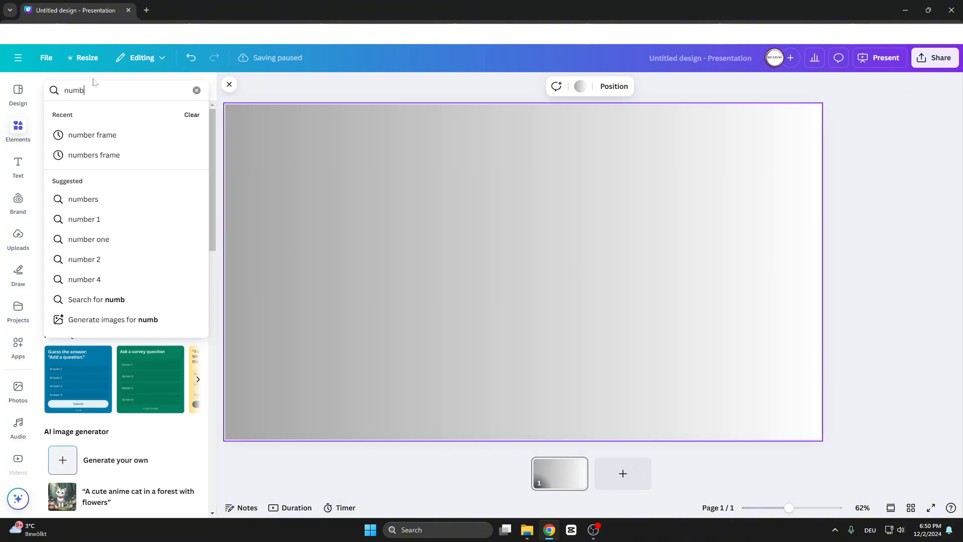
type("er frame")
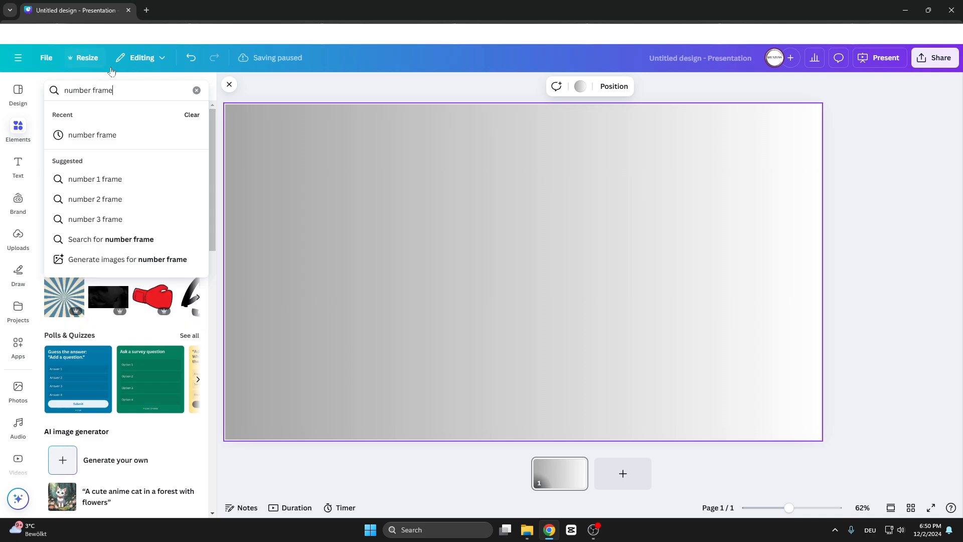
left_click(84, 236)
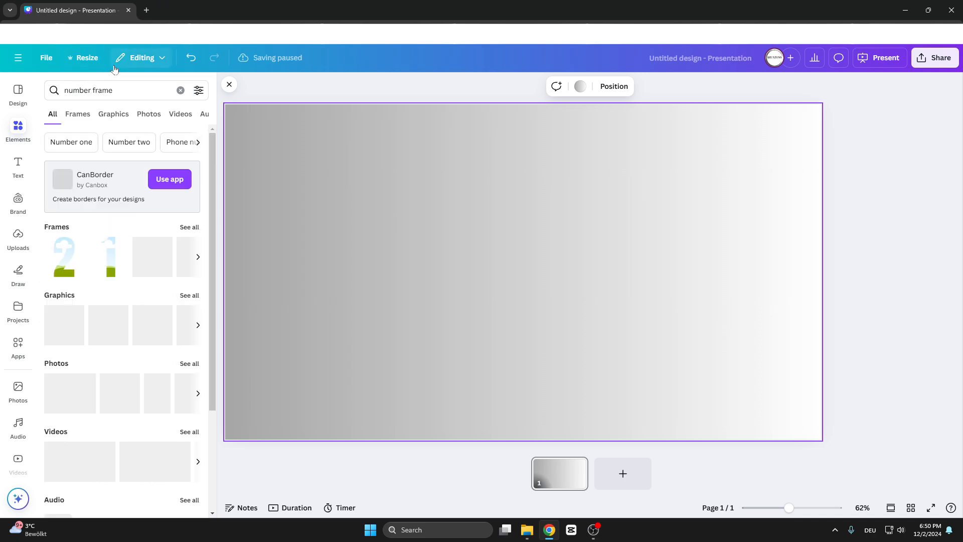
left_click(191, 227)
left_click(175, 270)
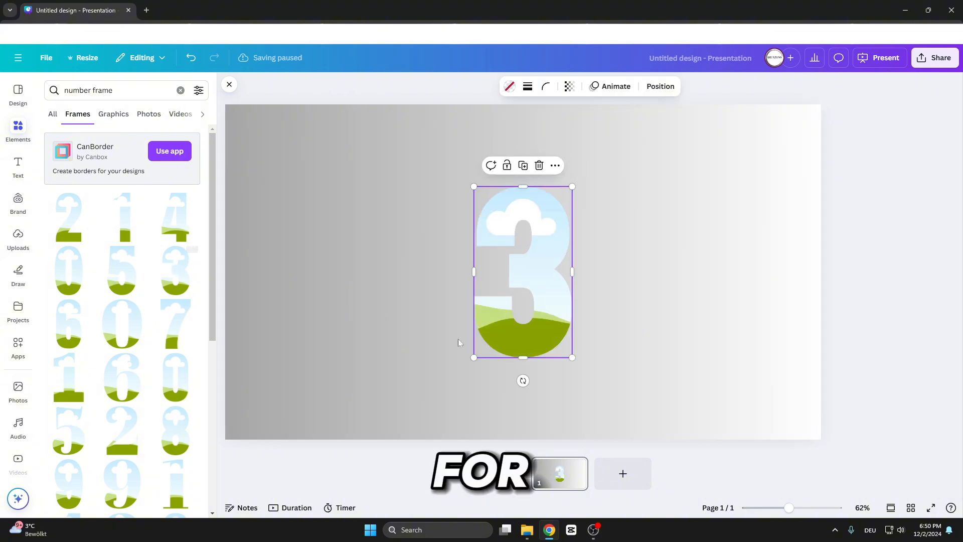
mouse_move(527, 282)
left_mouse_down()
mouse_move(544, 283)
mouse_move(529, 282)
left_mouse_up()
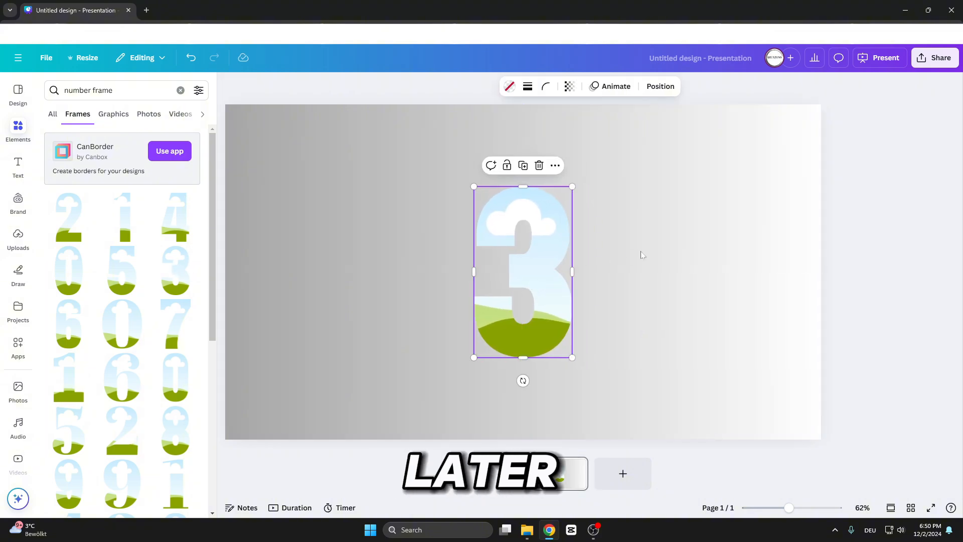
left_click(673, 255)
Search photos for pattern and drop the dark low-poly photo into the number 3 frame.
left_click(16, 131)
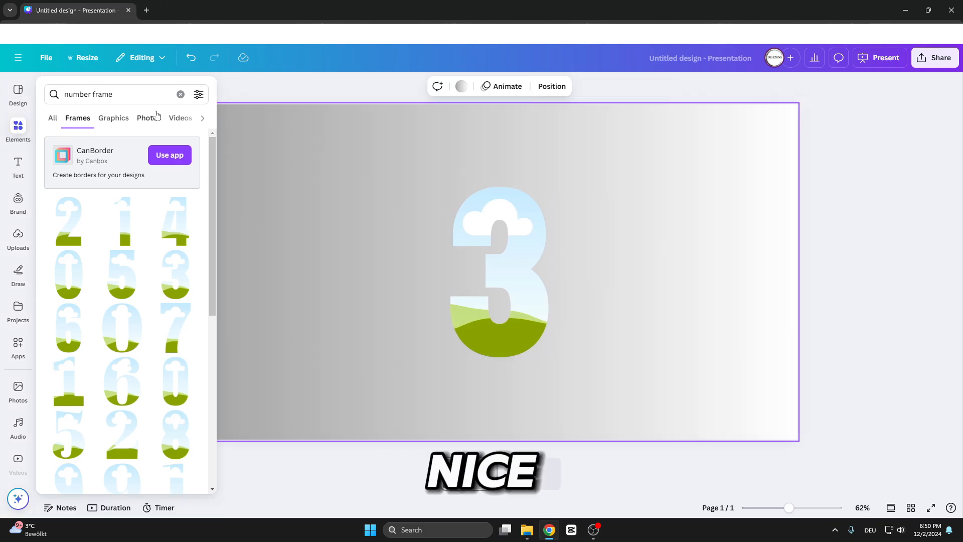
left_click(180, 89)
type("patt")
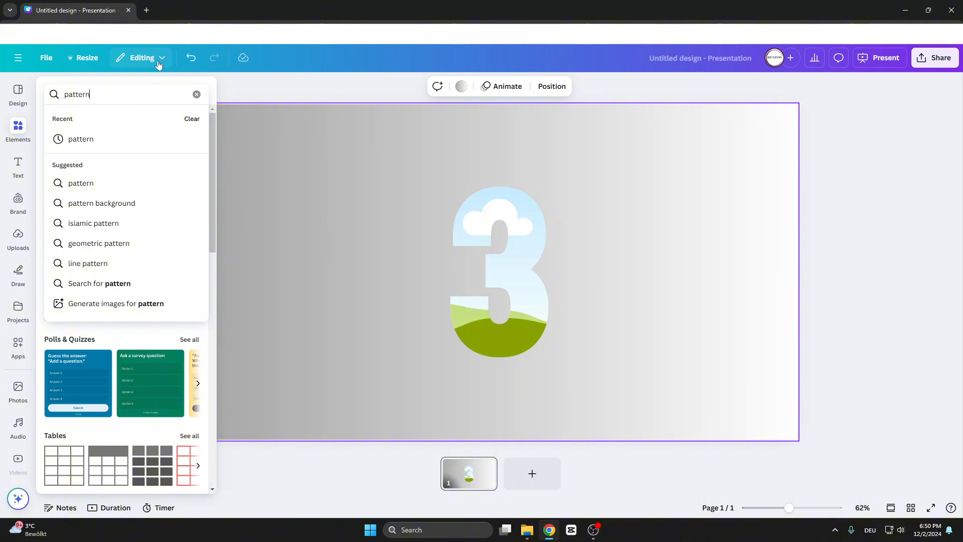
type("ern")
key("Return")
left_click(116, 118)
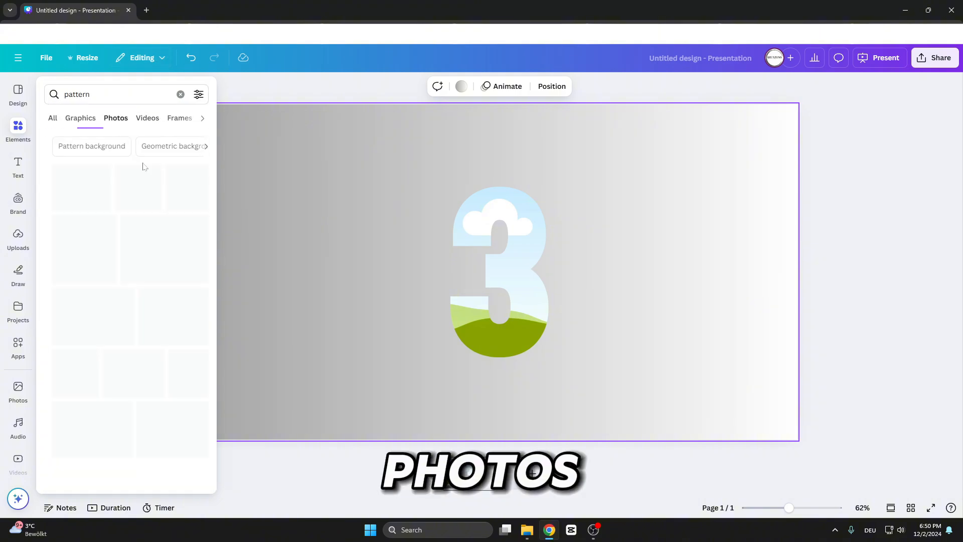
left_click(153, 373)
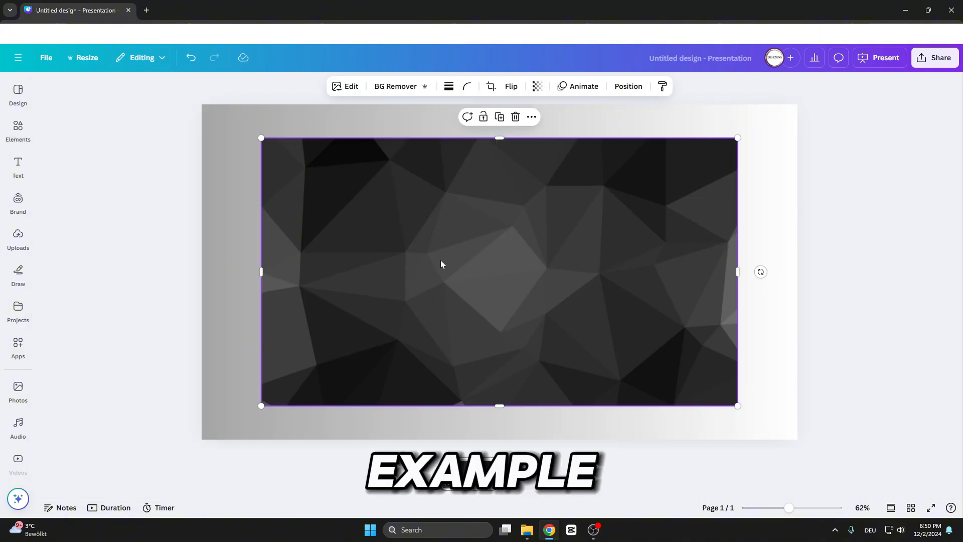
left_click_drag(457, 272, 493, 219)
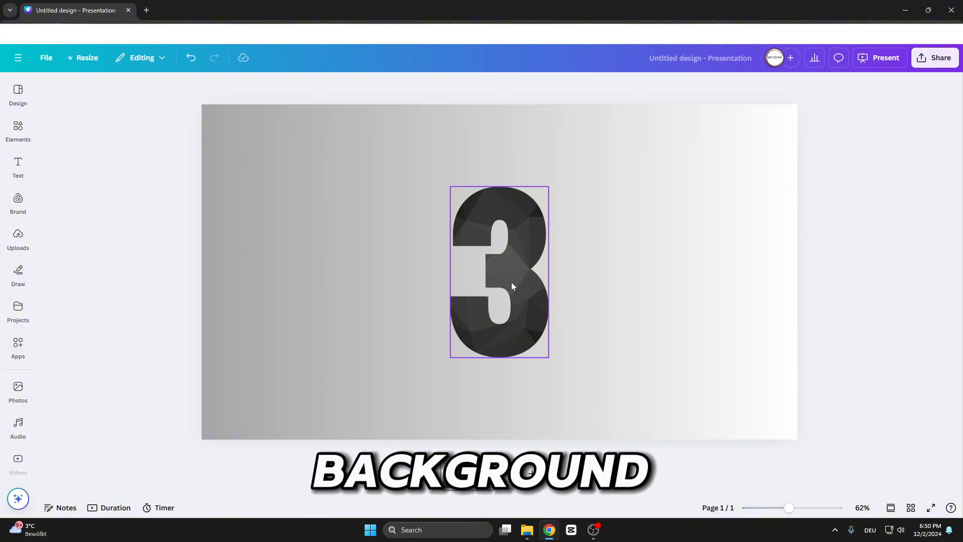
Adjust the crop and position of the low-poly photo inside the number 3 frame.
double_click(512, 286)
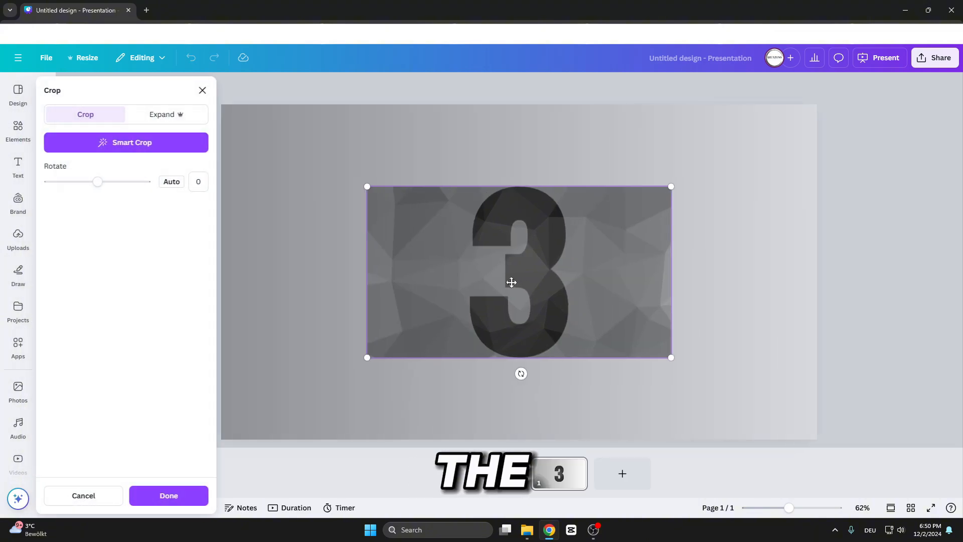
left_click_drag(595, 280, 562, 280)
left_click_drag(450, 276, 478, 275)
left_click_drag(661, 360, 750, 466)
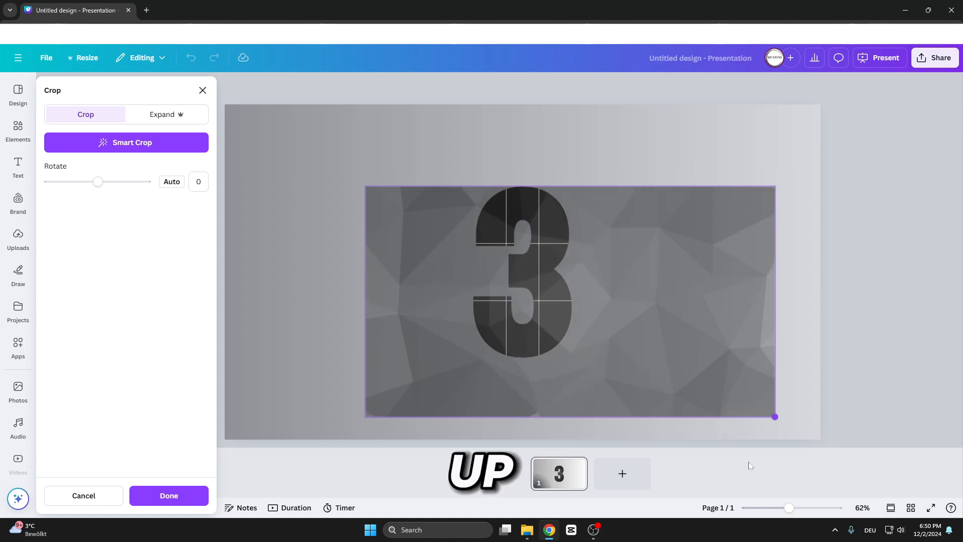
left_click_drag(706, 369, 667, 349)
left_click(769, 356)
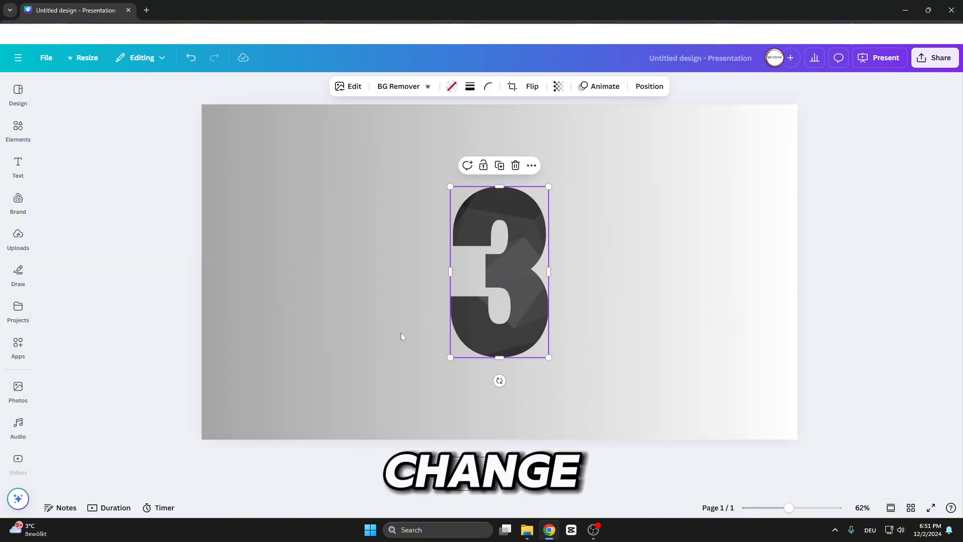
Open the page timeline and set the page duration to 1.0 s.
left_click(116, 508)
left_click(129, 476)
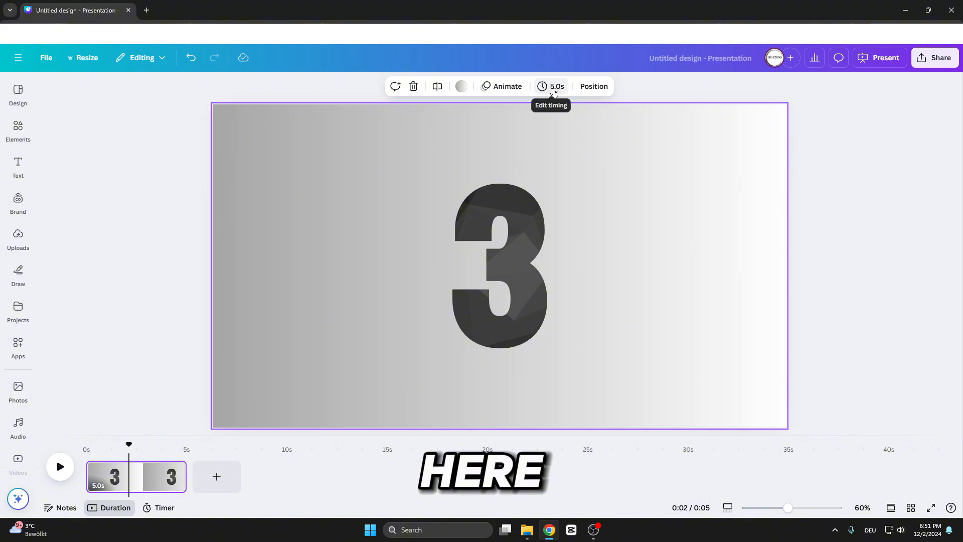
left_click(550, 86)
left_click(503, 130)
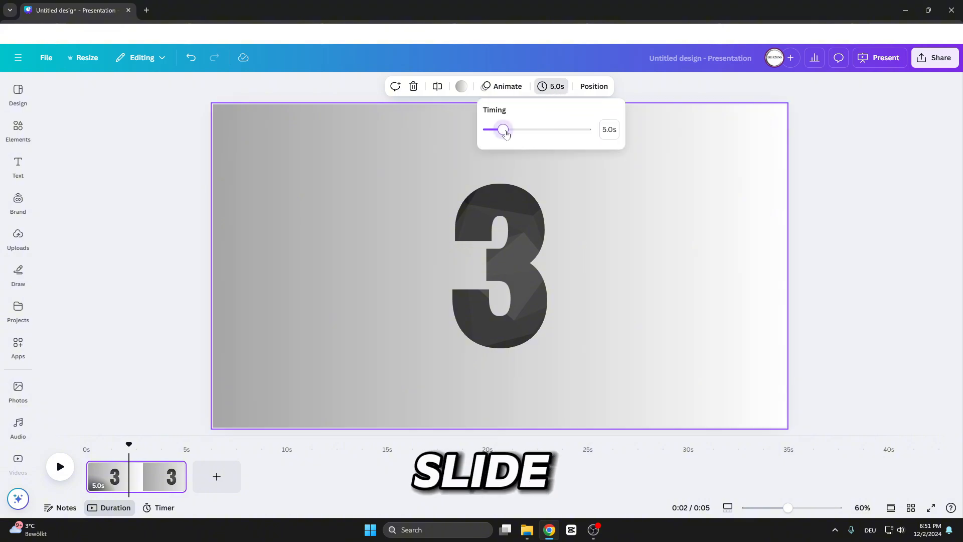
mouse_move(521, 132)
left_mouse_down()
mouse_move(554, 136)
mouse_move(506, 132)
left_mouse_up()
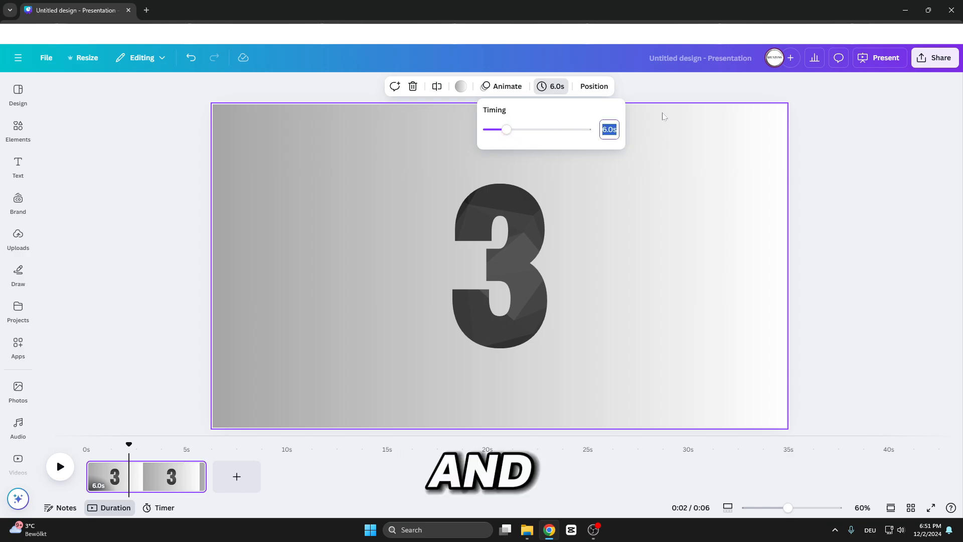
key("Return")
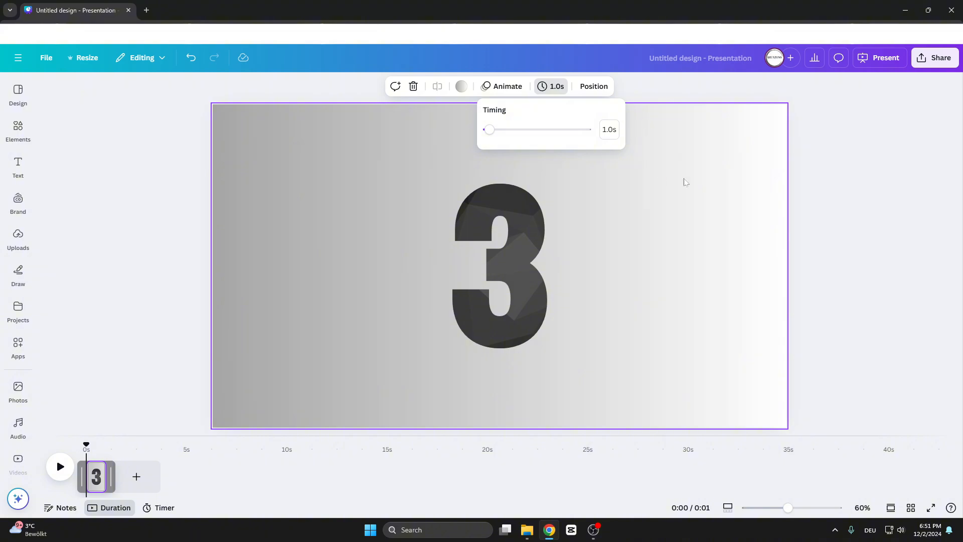
Duplicate the page by pasting a copy after the first page.
left_click(913, 212)
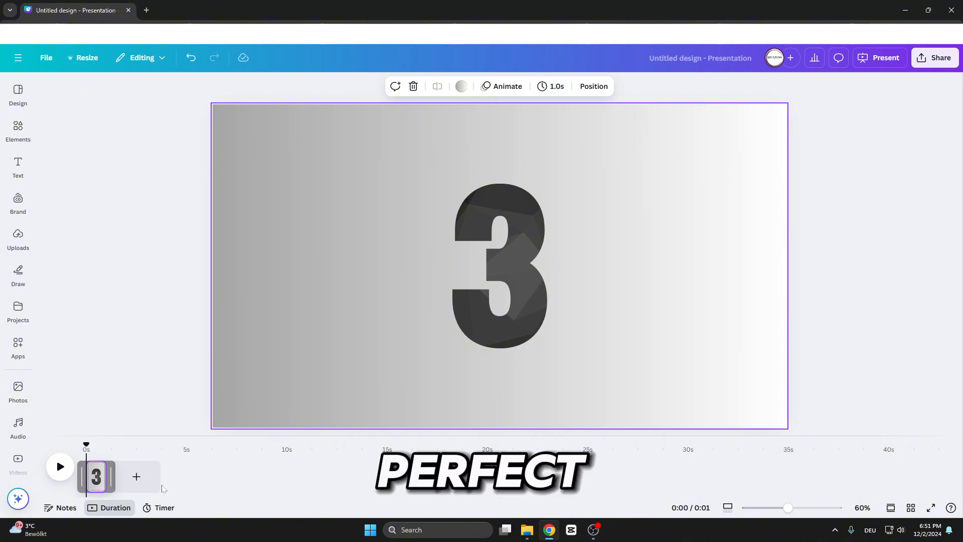
left_click(100, 475)
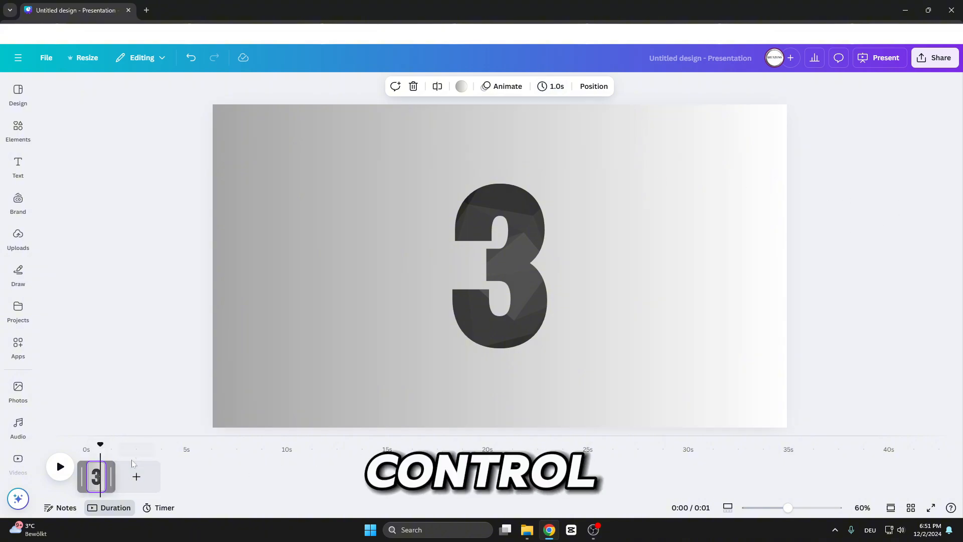
key("ctrl+v")
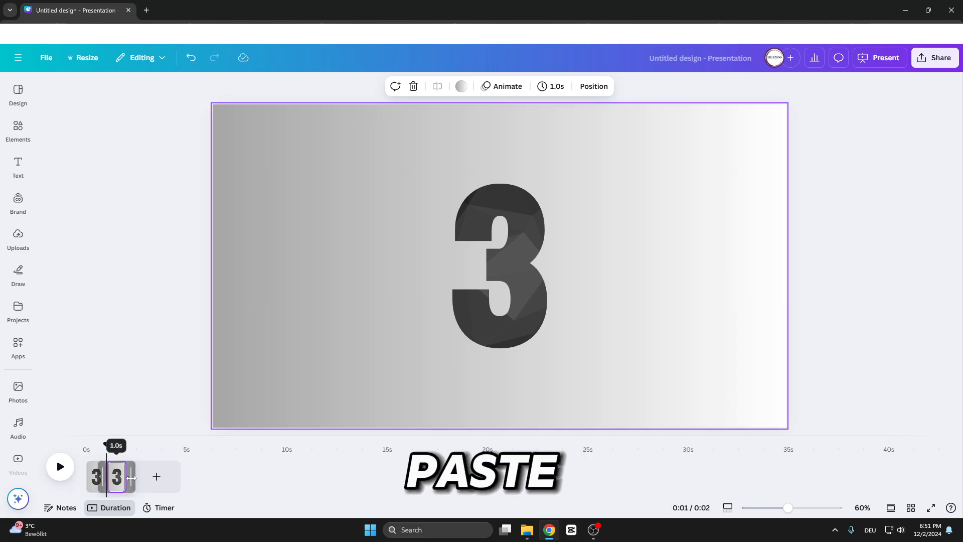
Delete the photo and the number 3 frame from the second page.
left_click(500, 282)
key("Delete")
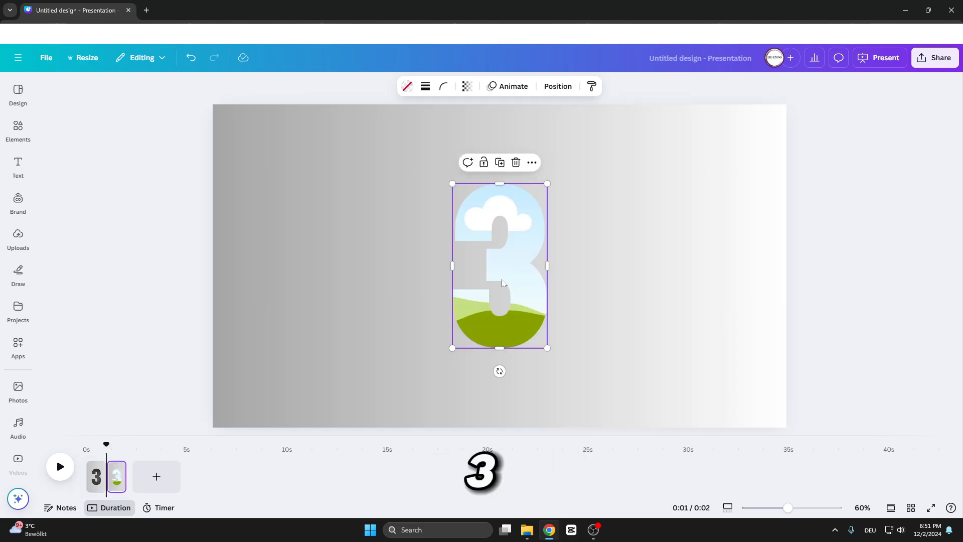
key("Delete")
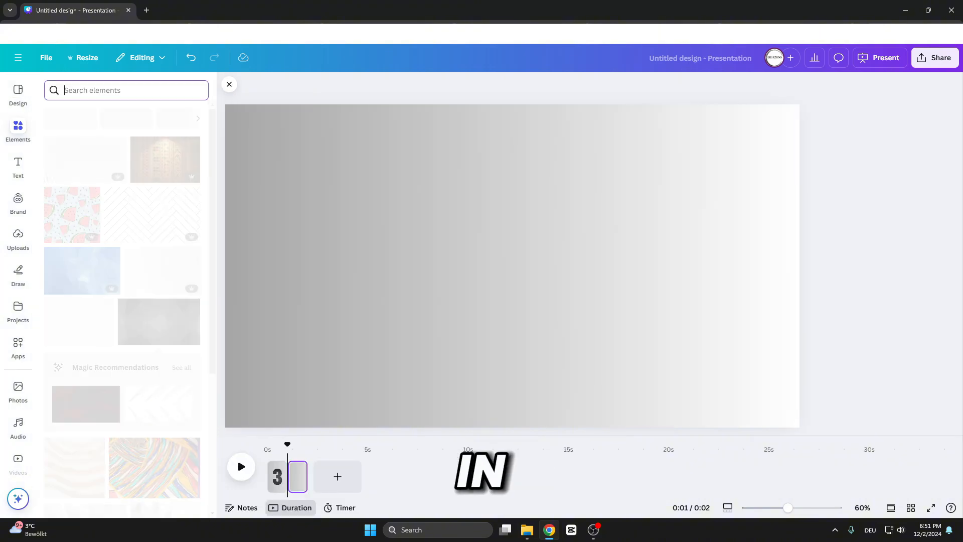
Search elements for number frame again and add the number 2 frame to the second page.
type("num")
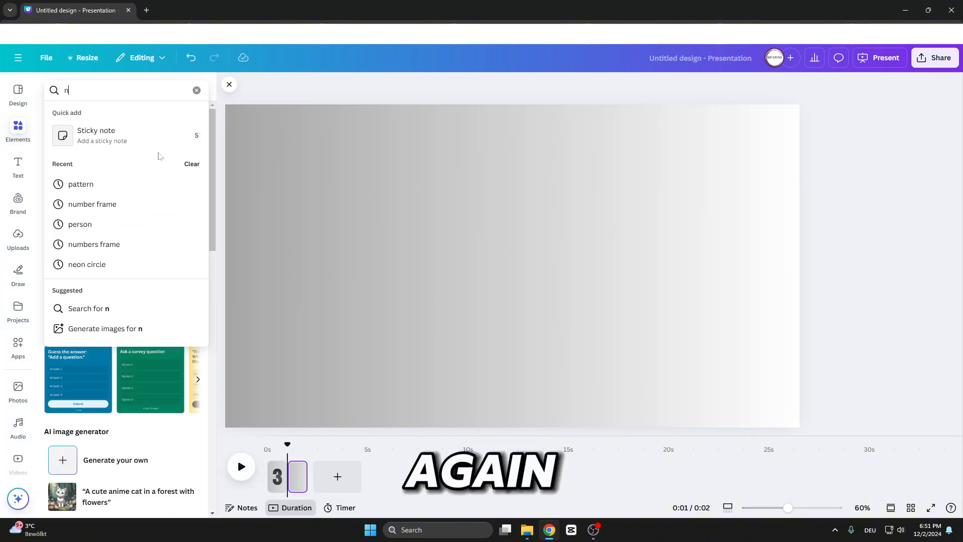
type("ber fra")
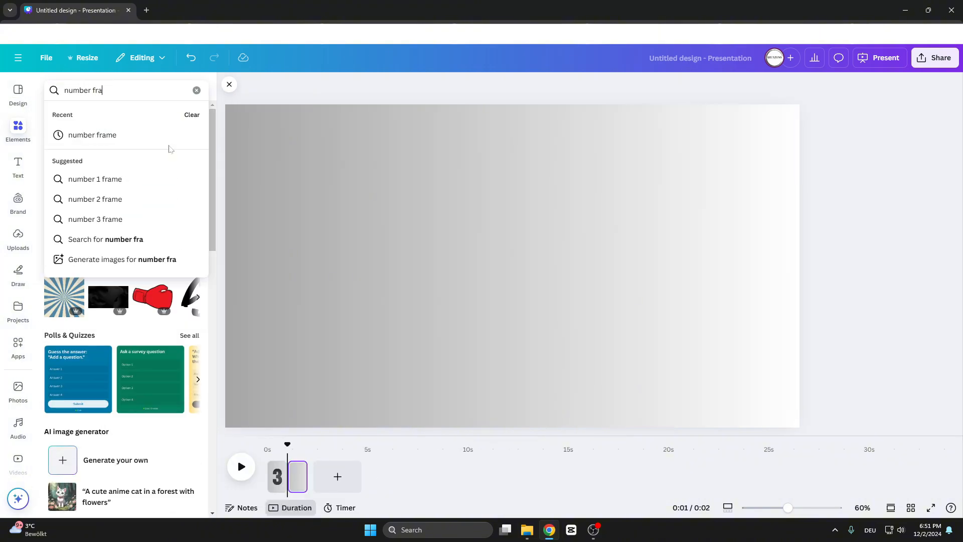
type("me")
left_click(170, 134)
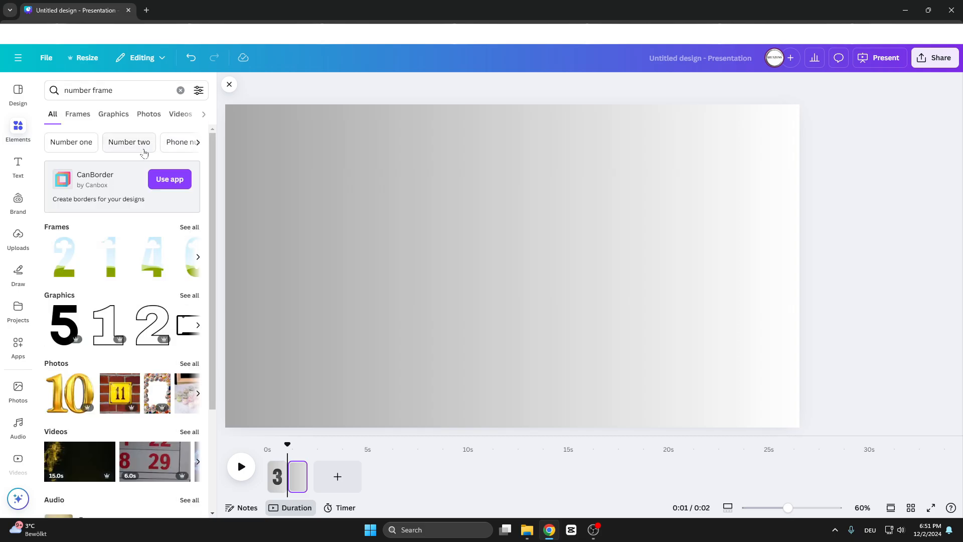
left_click(181, 226)
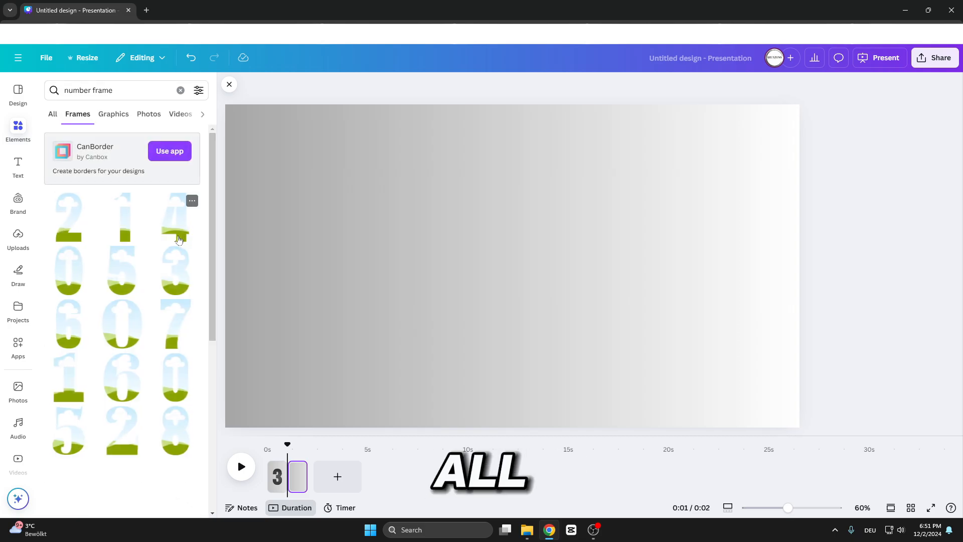
left_click(68, 215)
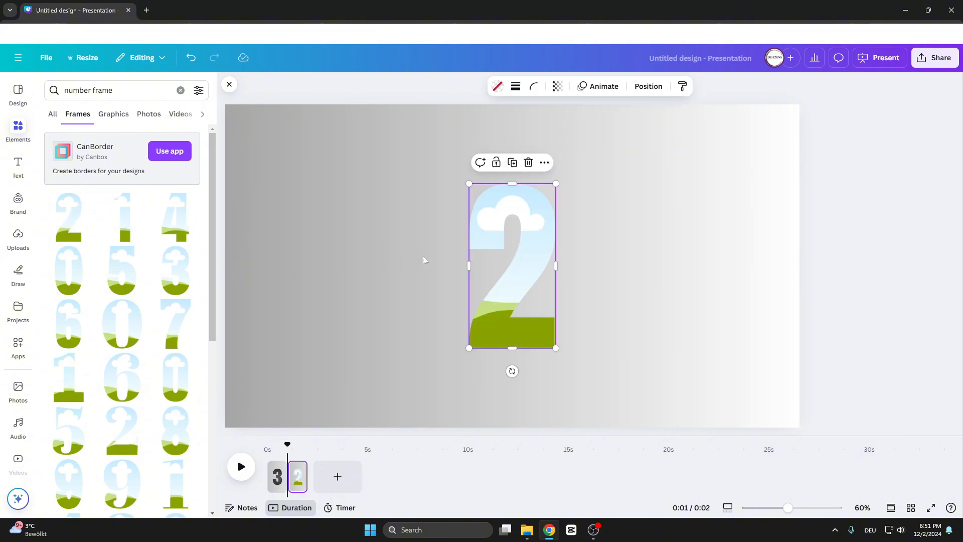
left_click_drag(512, 282, 521, 283)
left_click(655, 263)
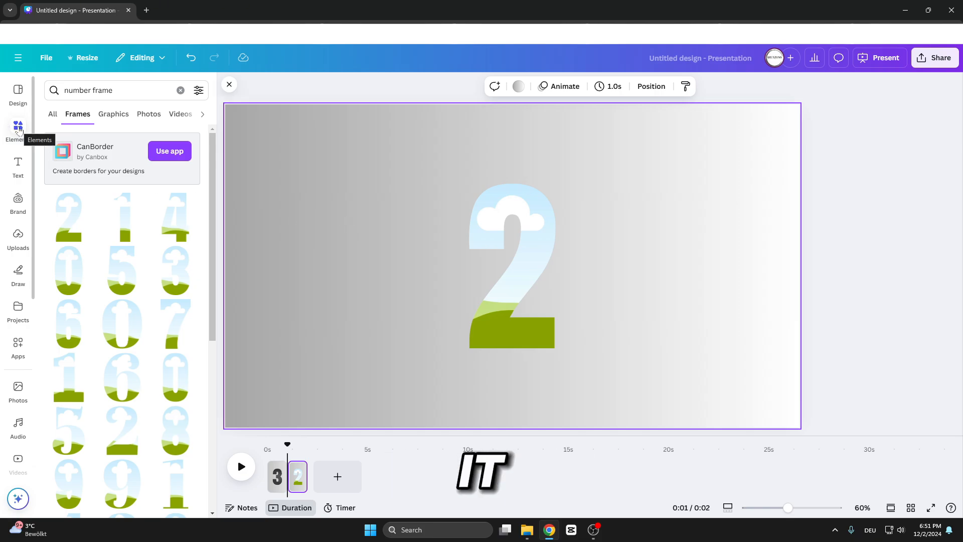
Search elements for pattern videos and drop the black-and-white spiral video into the number 2 frame.
left_click(24, 126)
left_click(180, 94)
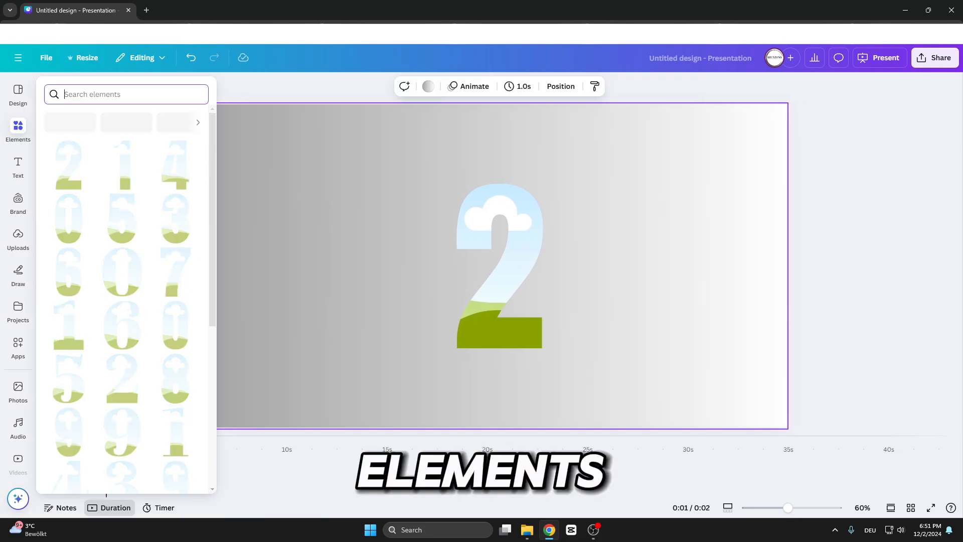
type("pattern")
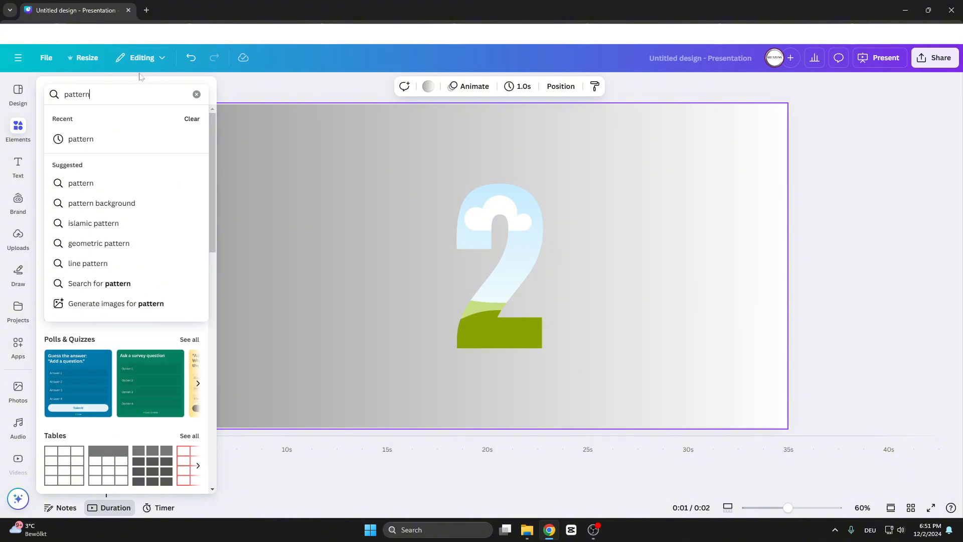
key("Return")
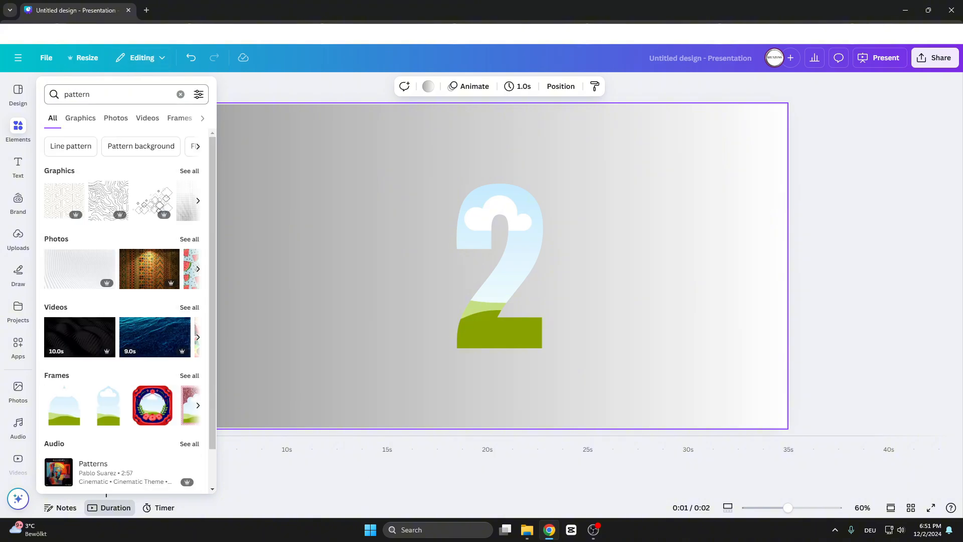
left_click(149, 120)
scroll(119, 275, "down", 6)
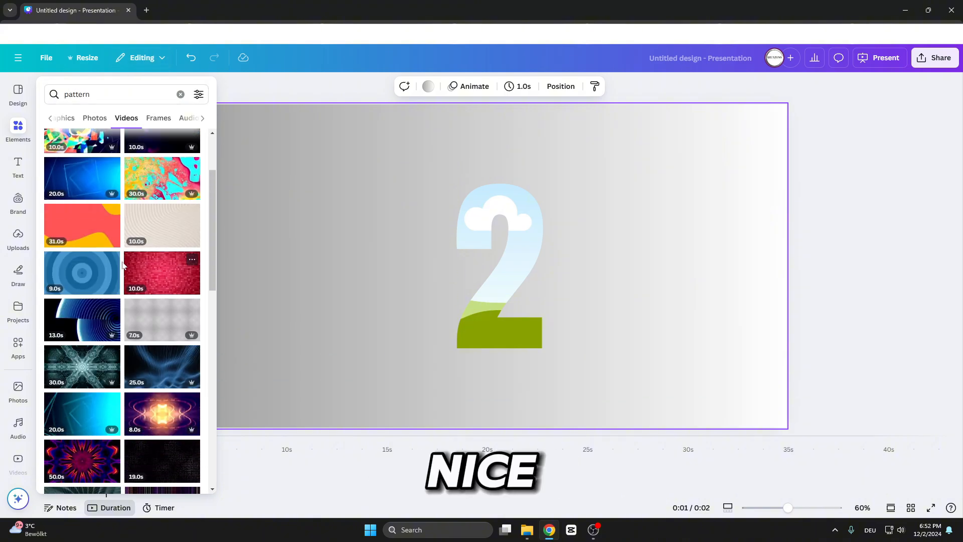
scroll(120, 281, "down", 8)
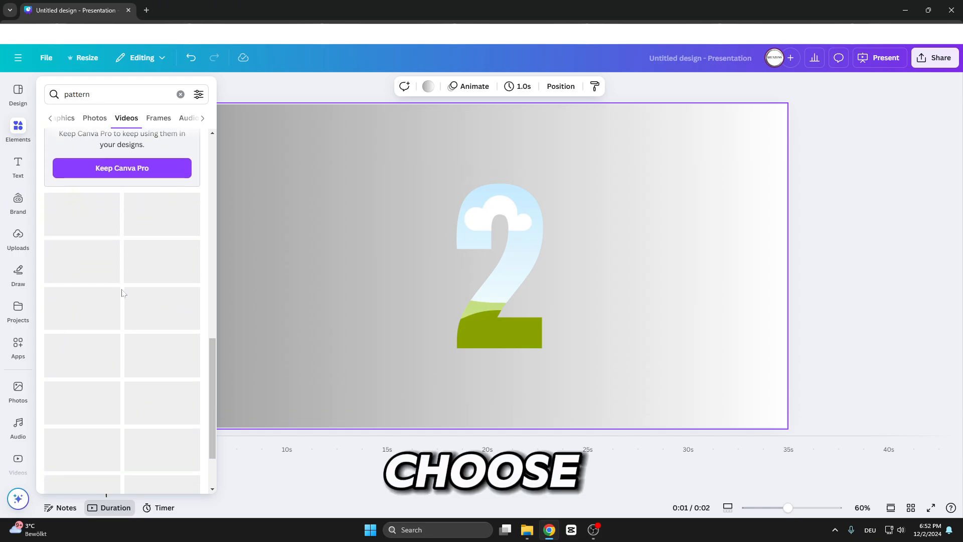
scroll(120, 294, "down", 3)
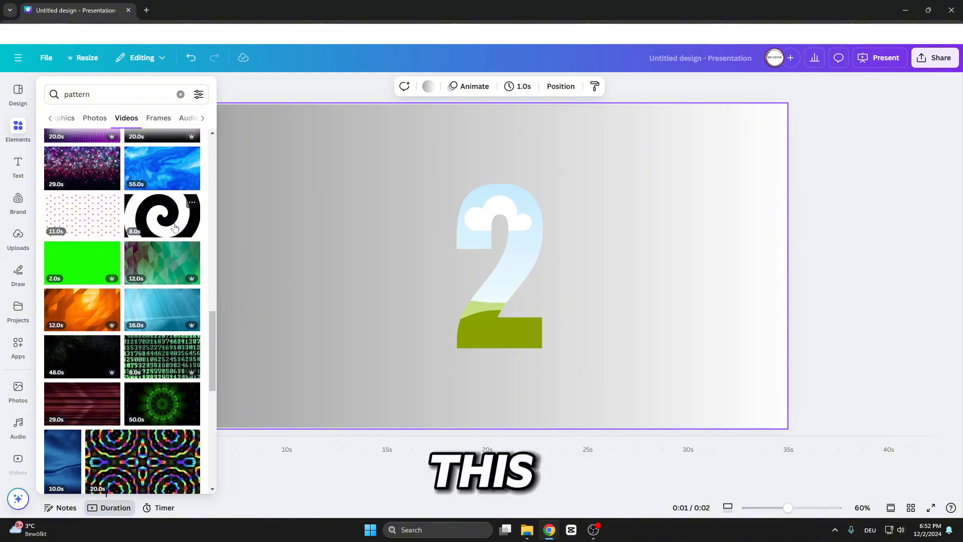
left_click(171, 224)
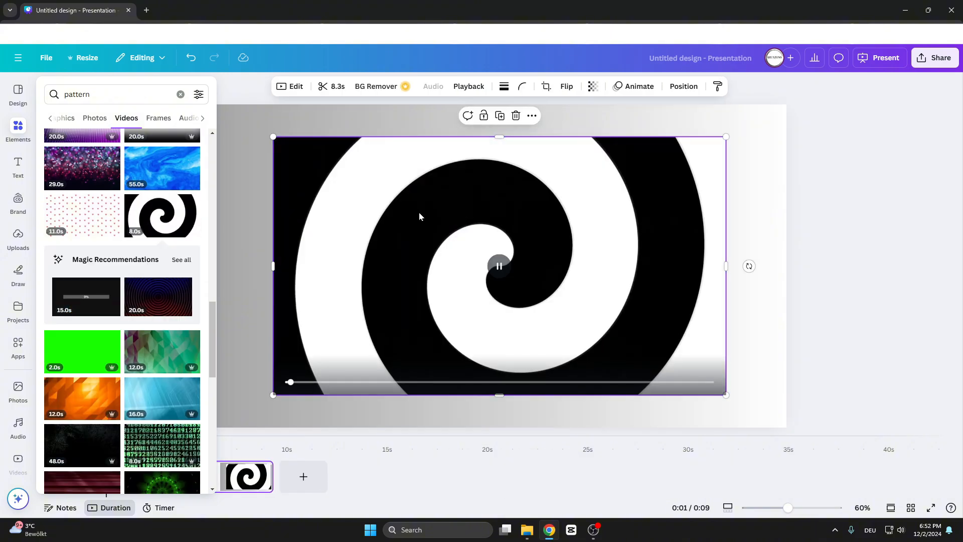
left_click_drag(437, 274, 496, 239)
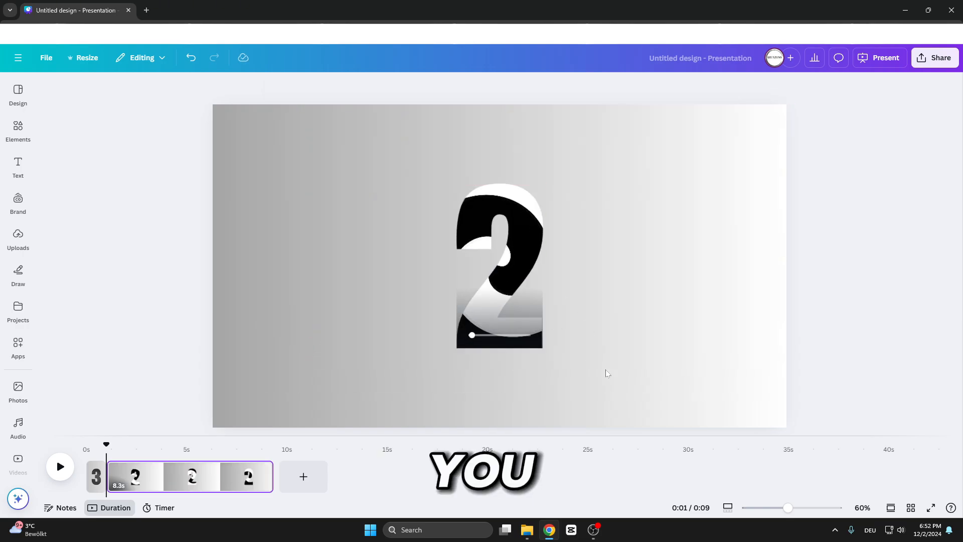
Reposition and resize the spiral video inside the number 2 frame.
left_click(499, 258)
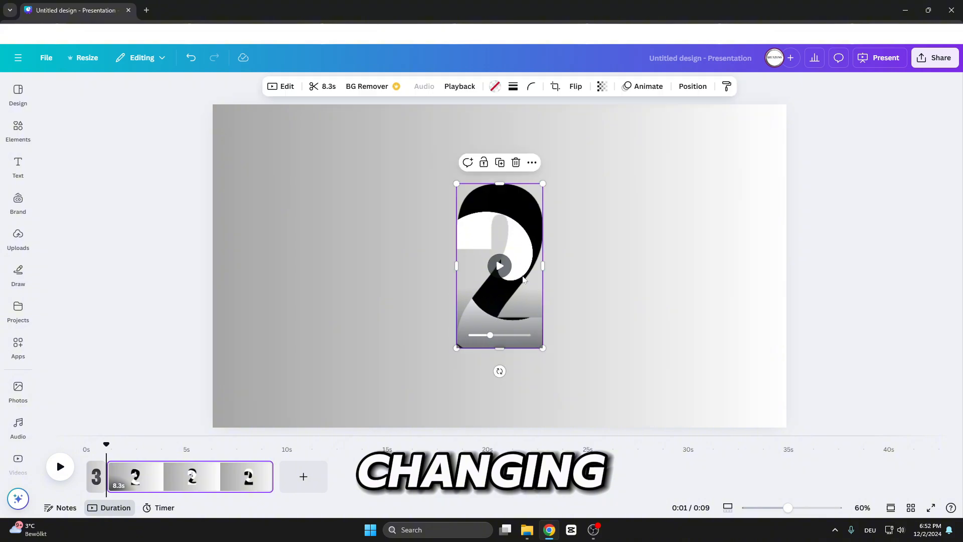
double_click(522, 275)
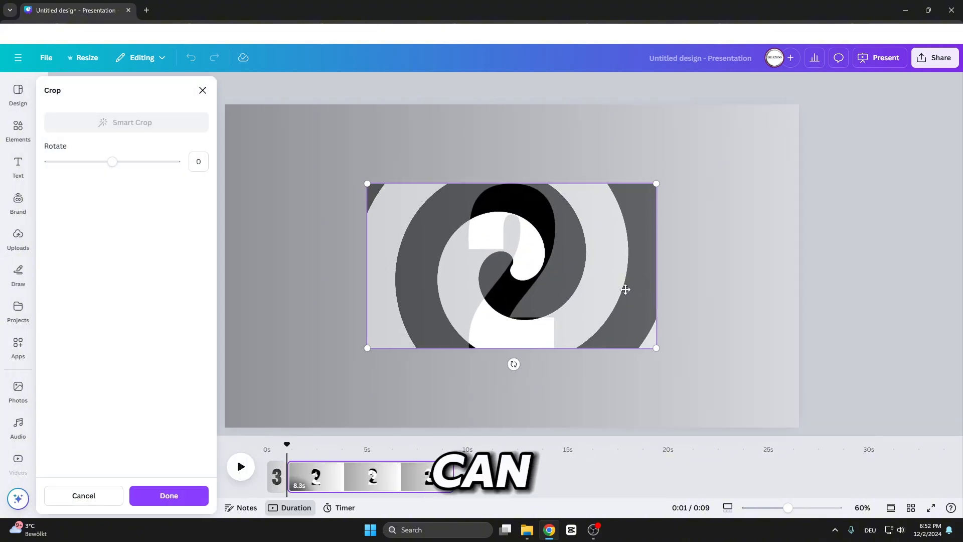
left_click_drag(626, 290, 596, 296)
left_click_drag(636, 355, 610, 357)
left_click(714, 333)
left_click(837, 306)
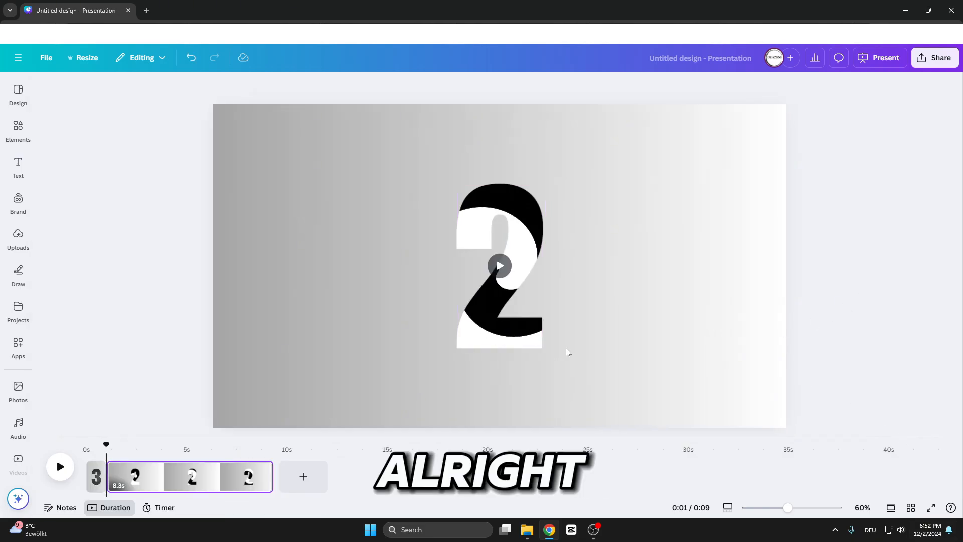
Trim the spiral video in the number 2 frame to 1.0 s.
left_click(245, 402)
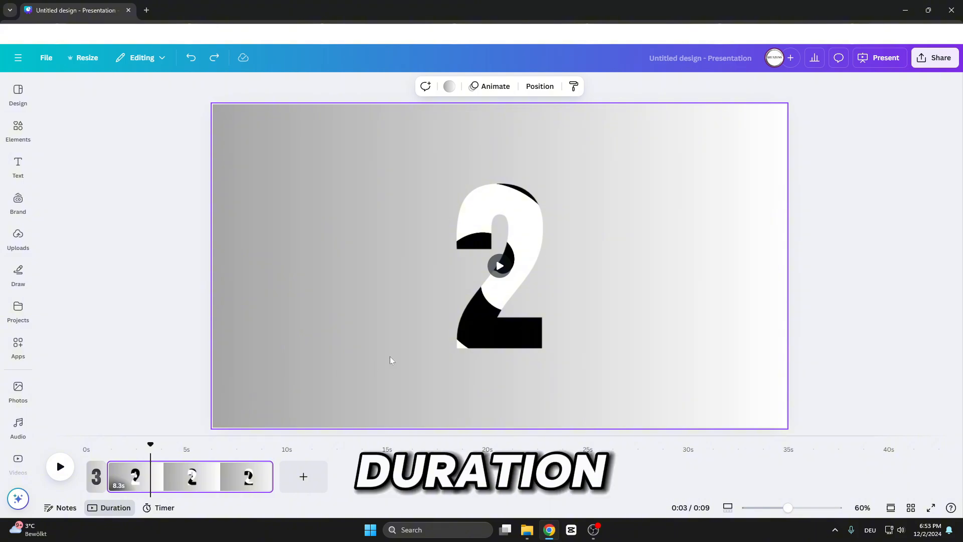
left_click(508, 237)
left_click(328, 86)
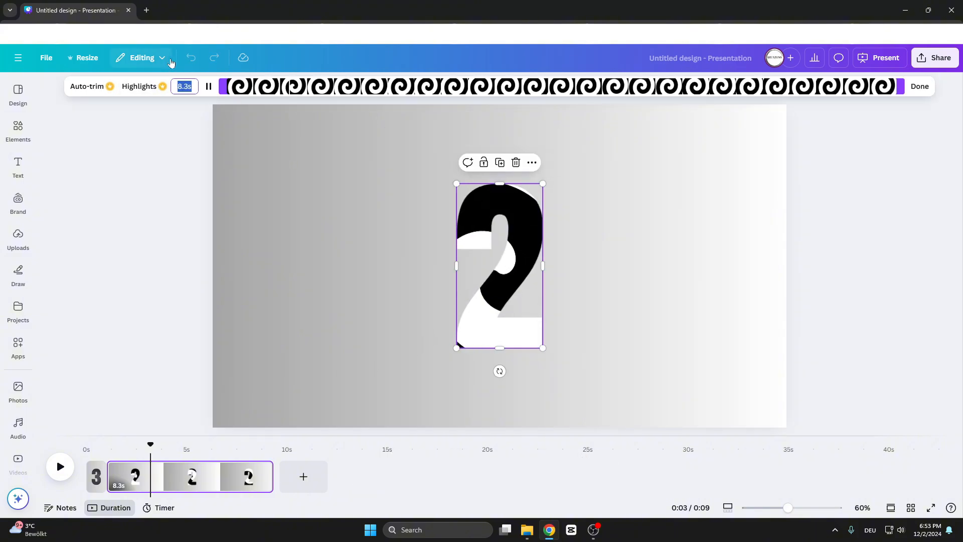
type("1")
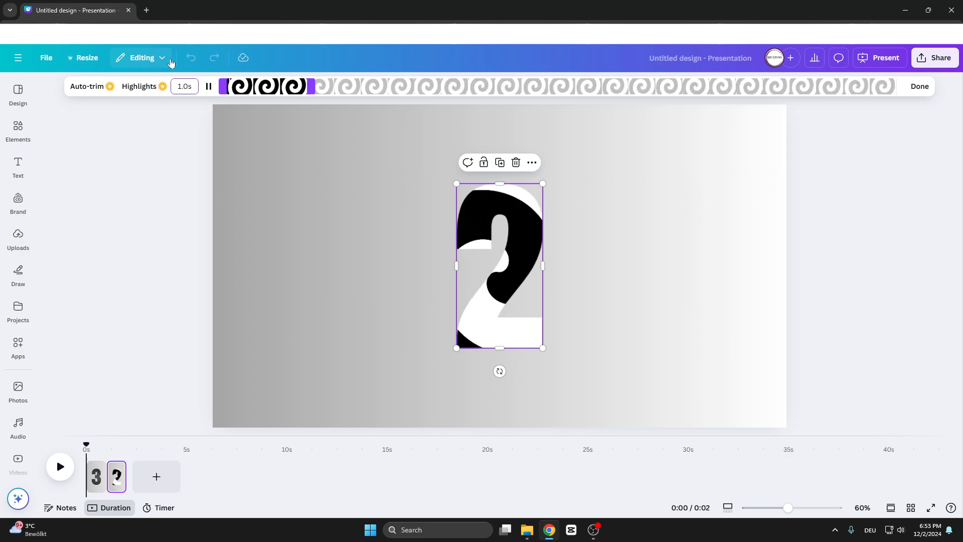
left_click(398, 305)
Duplicate the second page to create a third page.
left_click(498, 277)
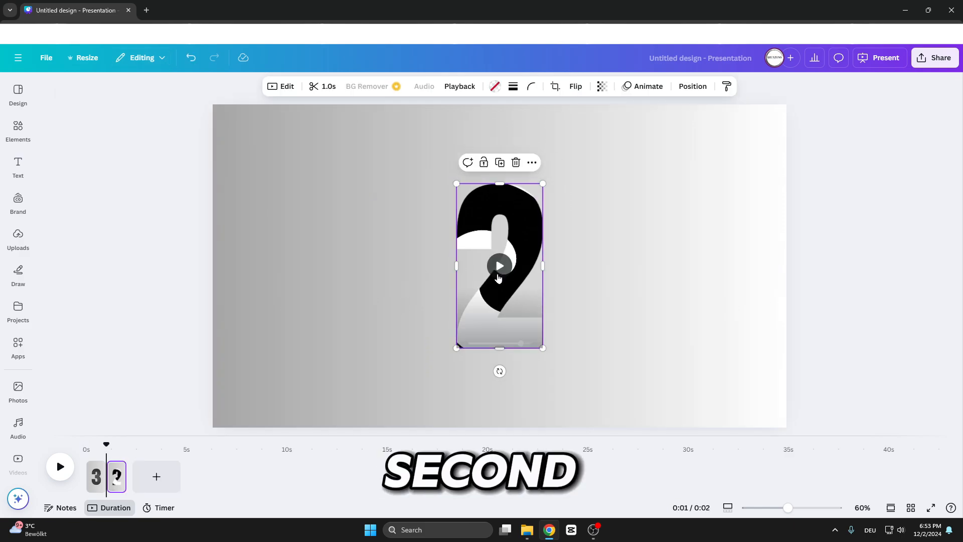
left_click(119, 476)
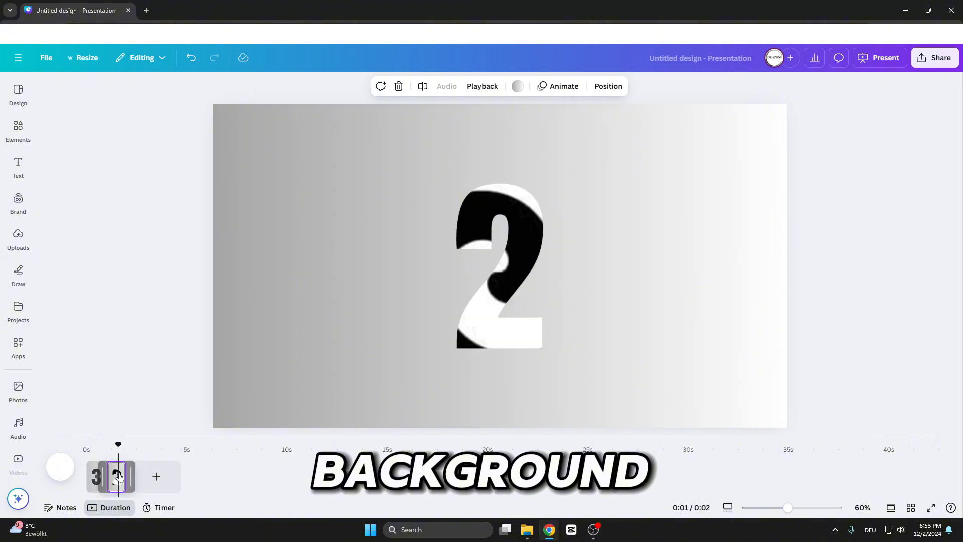
key("ctrl+d")
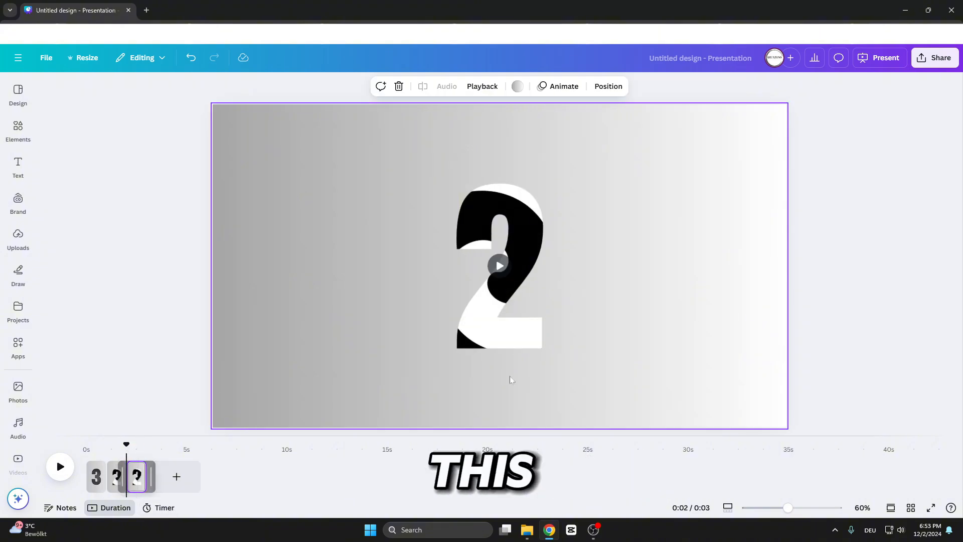
Select and delete the number 2 frame with its video from the third page.
left_click_drag(629, 377, 361, 149)
key("Delete")
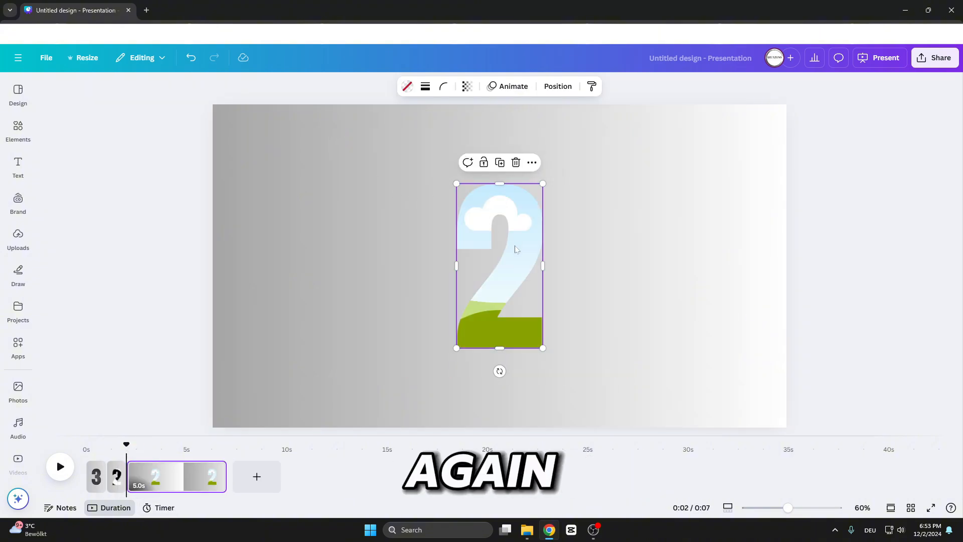
key("Delete")
Search elements for number frame and add the number 1 frame to the third page.
left_click(18, 129)
left_click(173, 304)
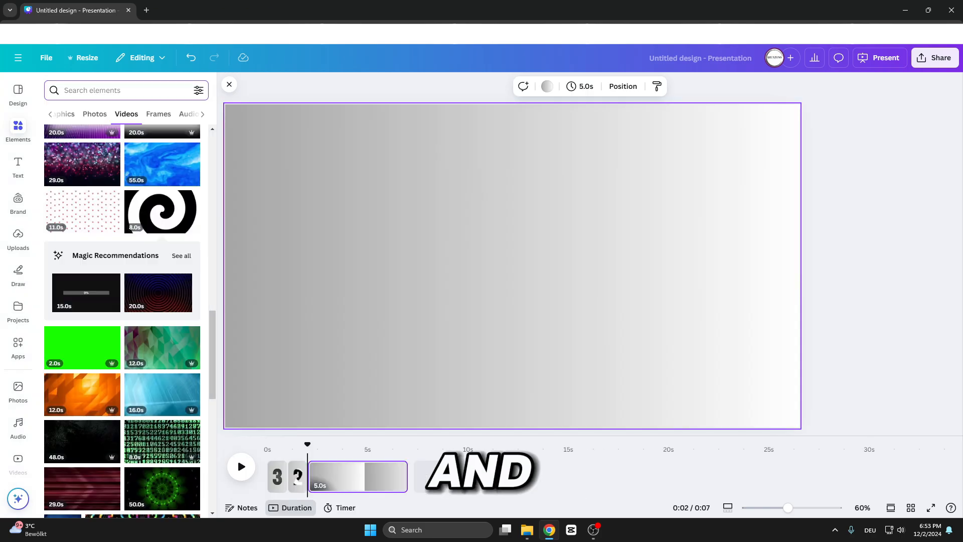
type("numb")
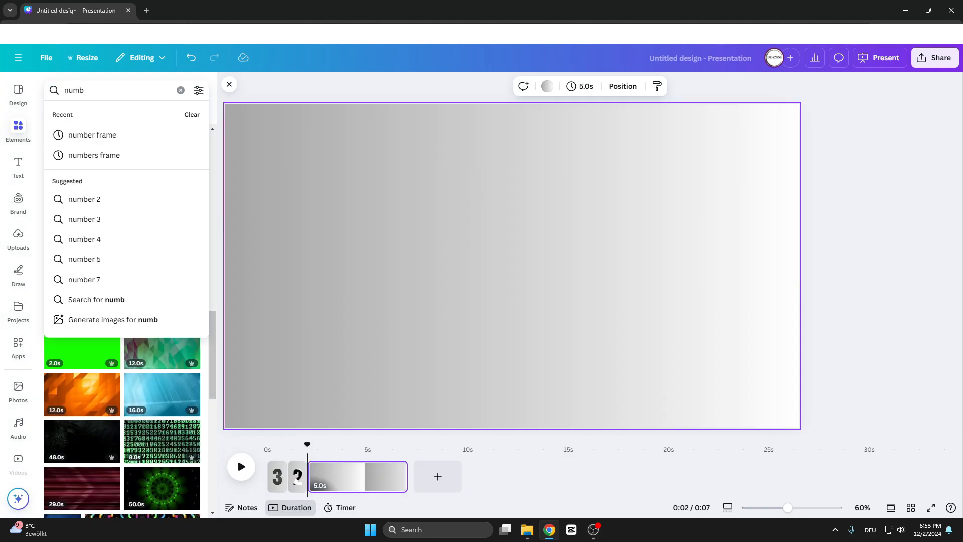
type("er frame")
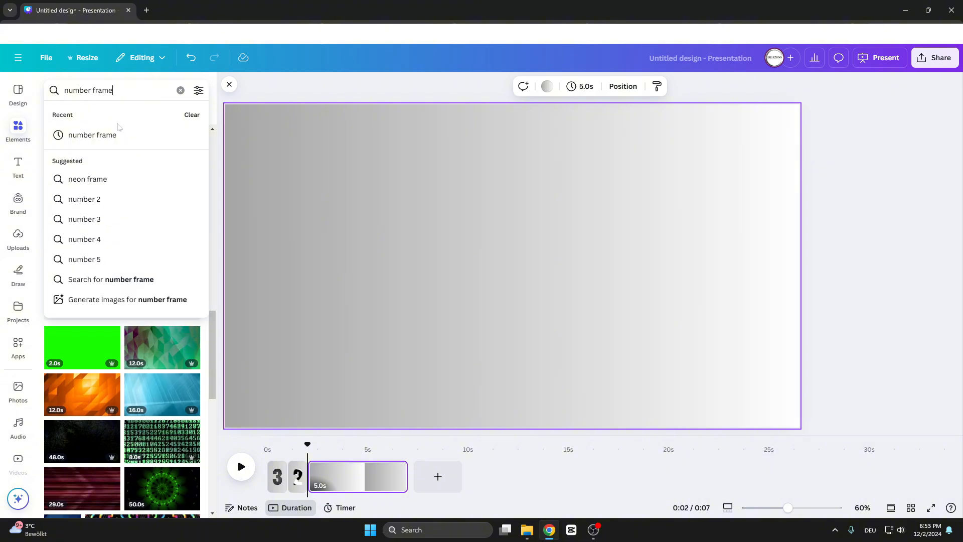
key("Return")
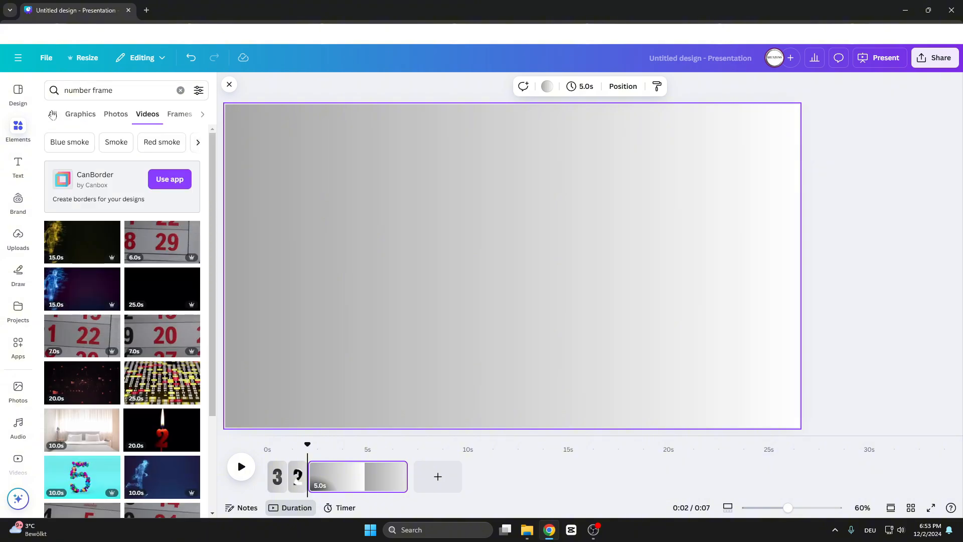
left_click(52, 115)
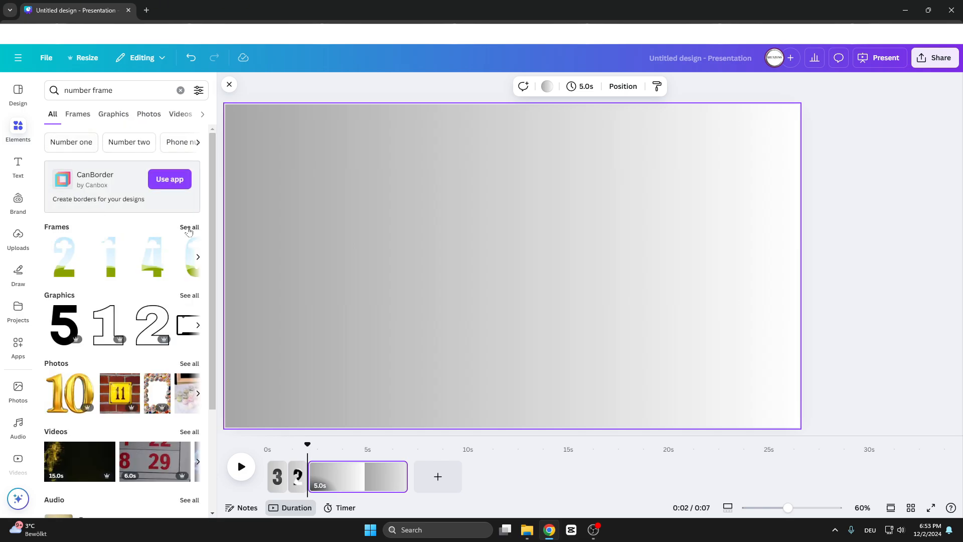
left_click(188, 228)
left_click(137, 200)
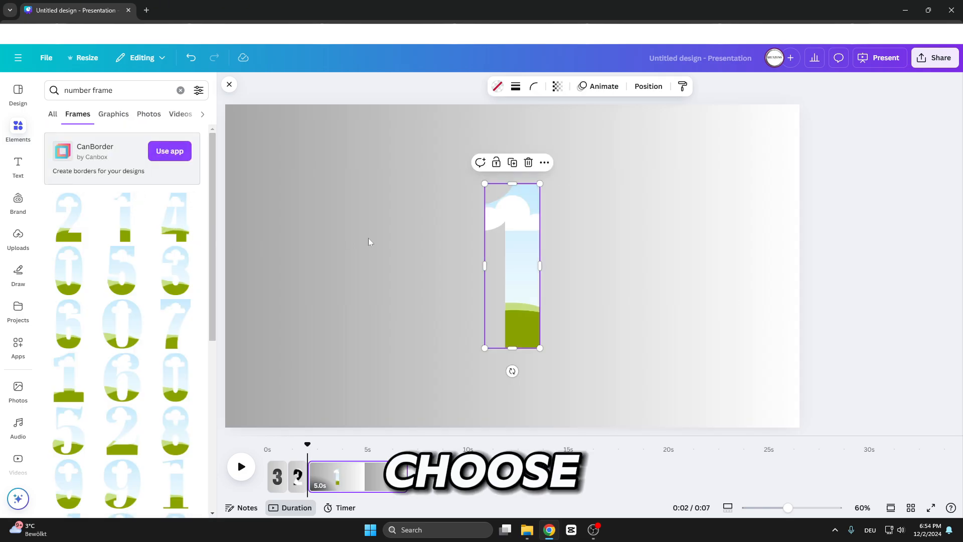
mouse_move(503, 258)
left_mouse_down()
mouse_move(503, 248)
mouse_move(505, 256)
left_mouse_up()
left_click(513, 371)
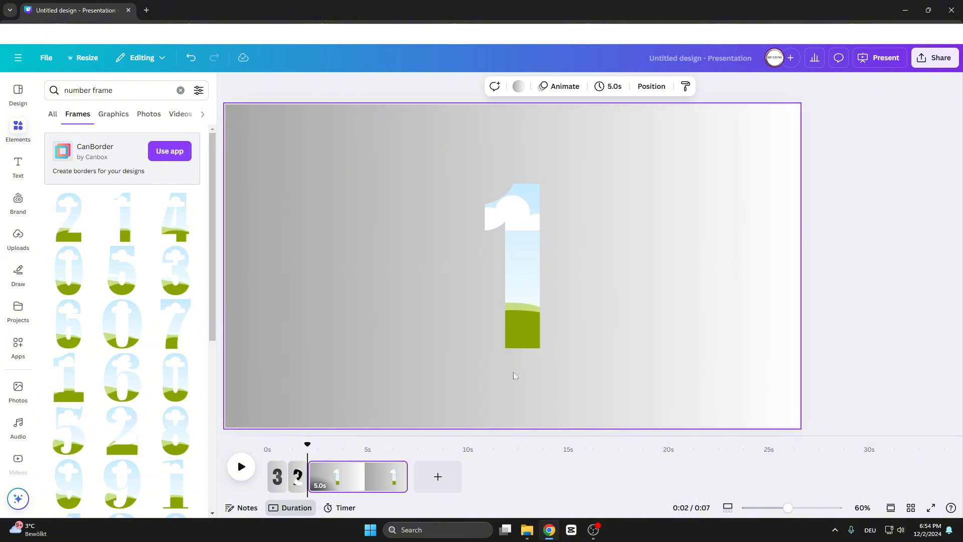
Search photos for pattern and fill the number 1 frame with the colorful striped pattern photo.
left_click(180, 94)
type("p")
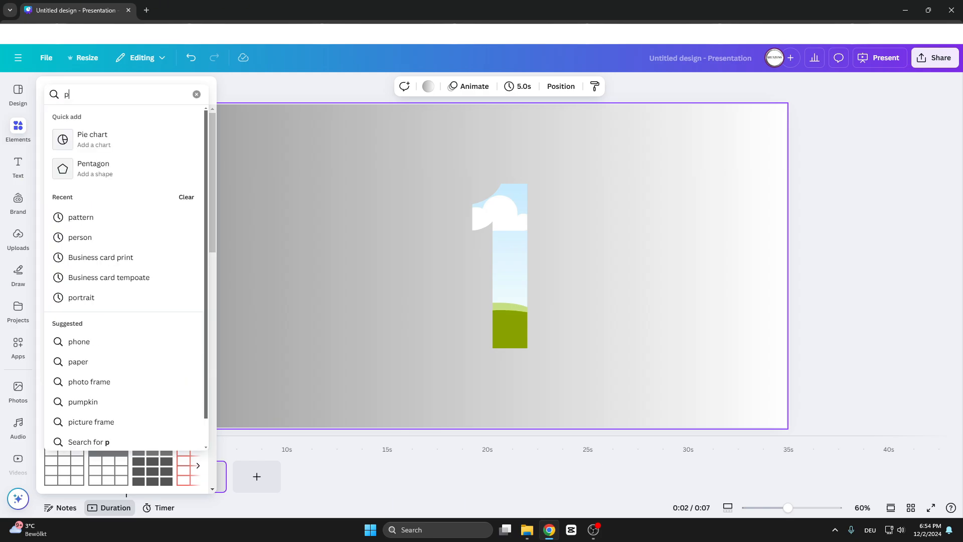
type("attern")
key("Return")
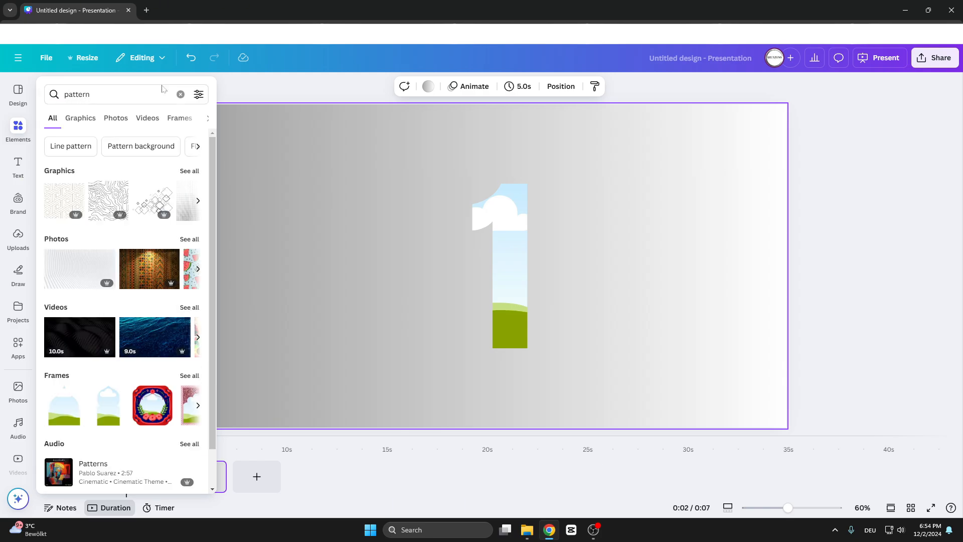
left_click(115, 117)
scroll(150, 301, "down", 5)
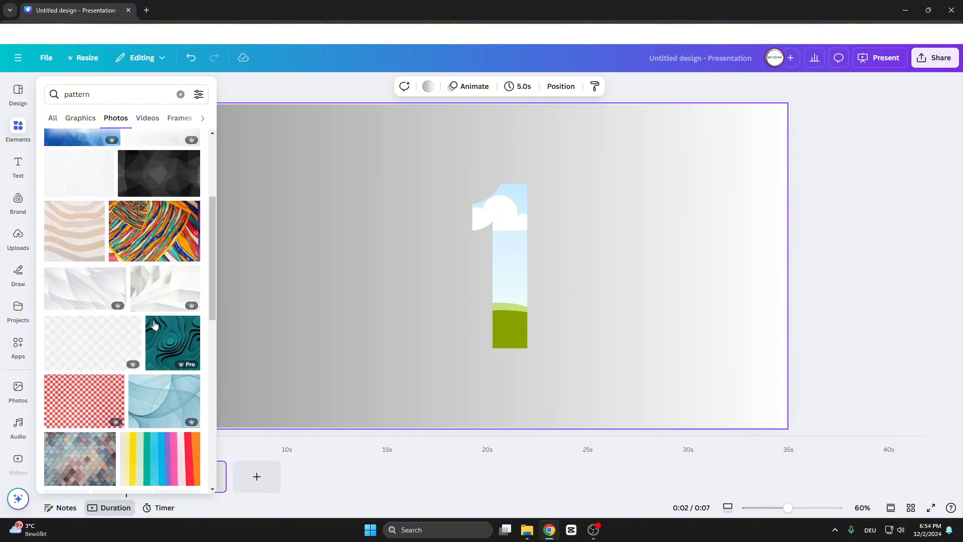
scroll(126, 245, "down", 6)
scroll(132, 236, "up", 5)
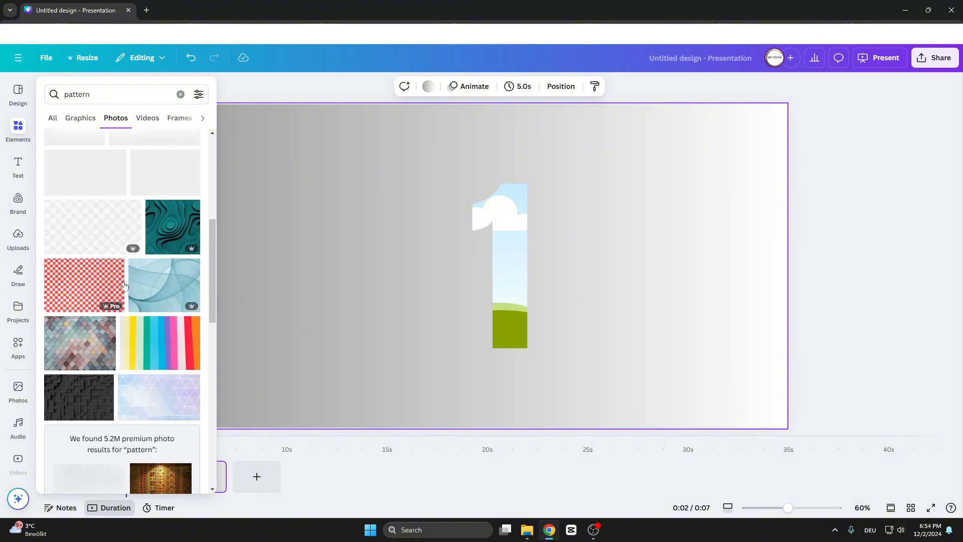
scroll(135, 234, "up", 2)
left_click(157, 287)
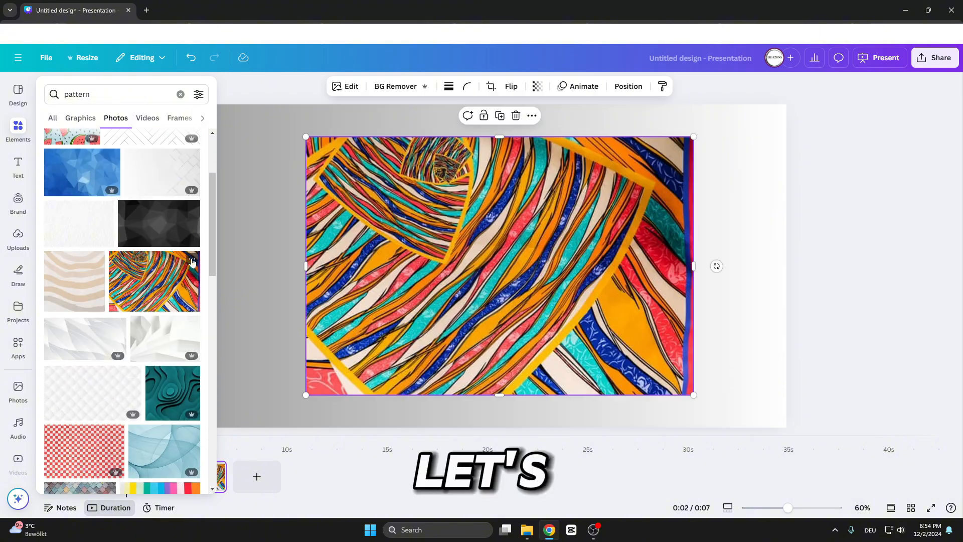
left_click_drag(451, 245, 503, 239)
left_click(775, 379)
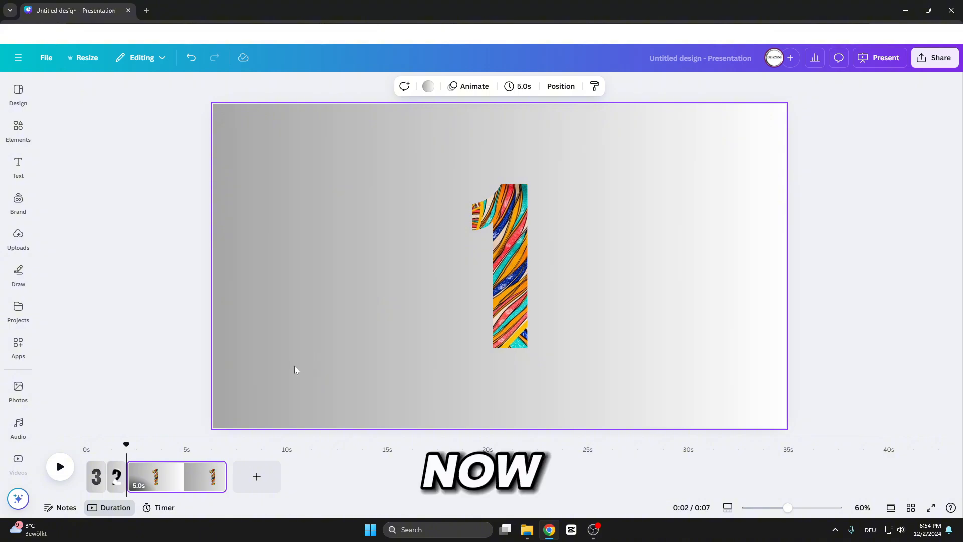
Set the third page's duration to 1.0 s.
left_click(519, 87)
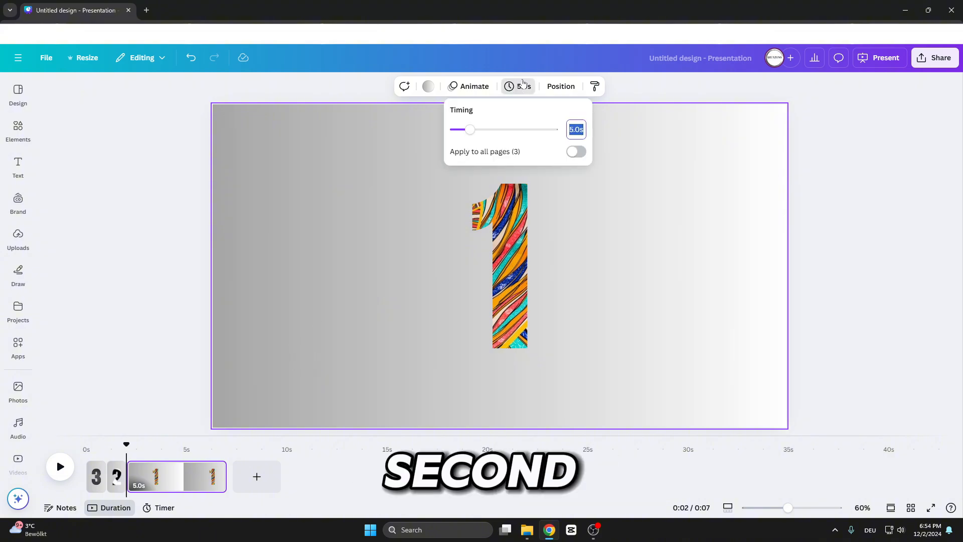
key("Return")
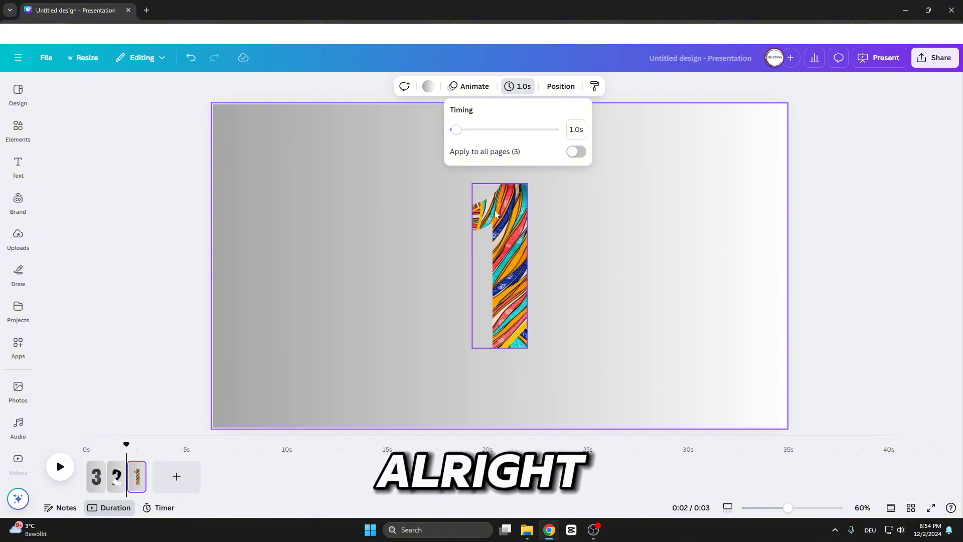
left_click(372, 296)
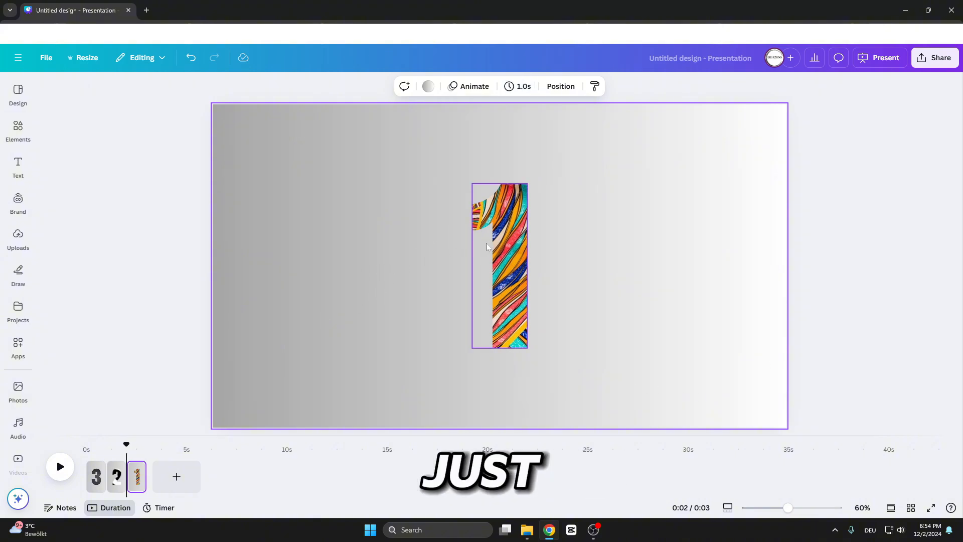
Apply the Pop animation to the number 1 frame on the third page.
left_click(505, 228)
left_click(588, 91)
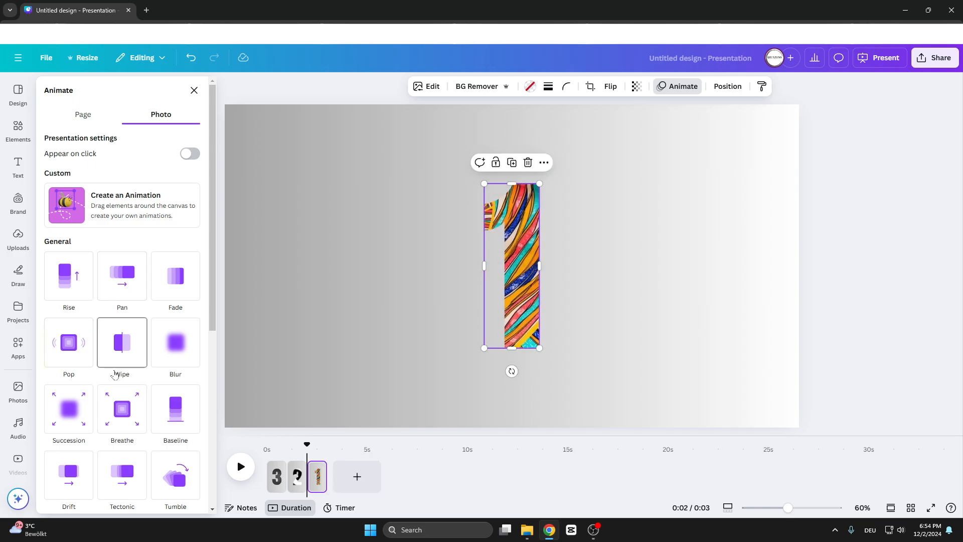
left_click(75, 355)
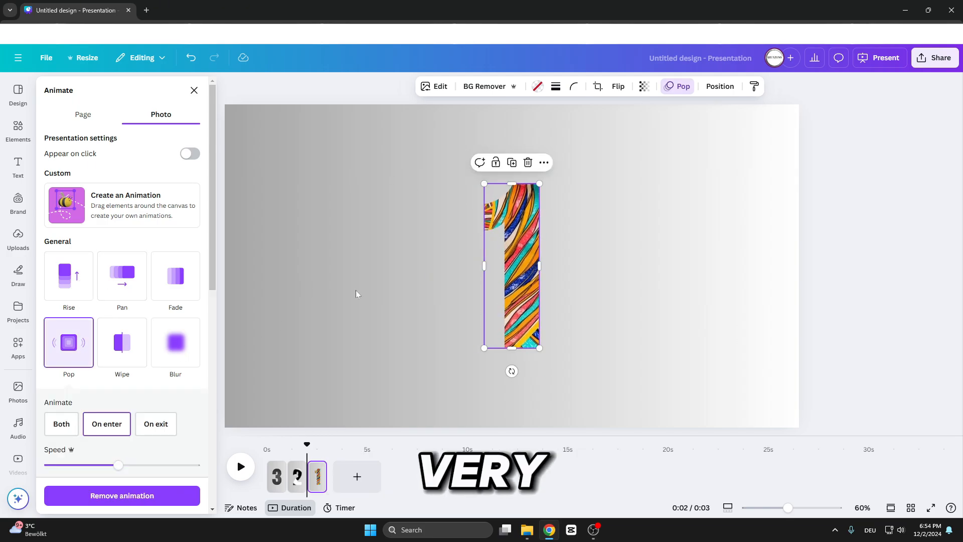
Apply the Pop animation to the number 2 video frame on the second page.
left_click(297, 482)
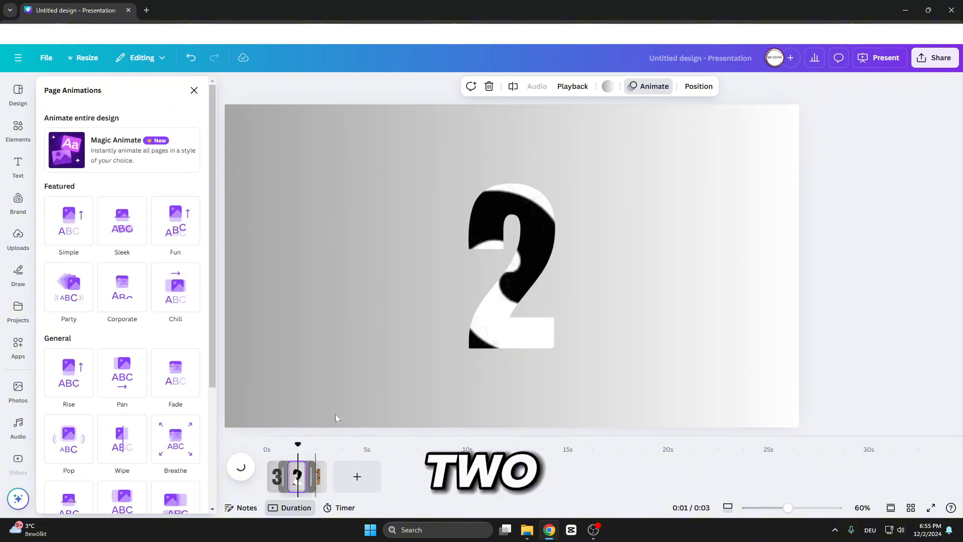
left_click(499, 243)
left_click(722, 86)
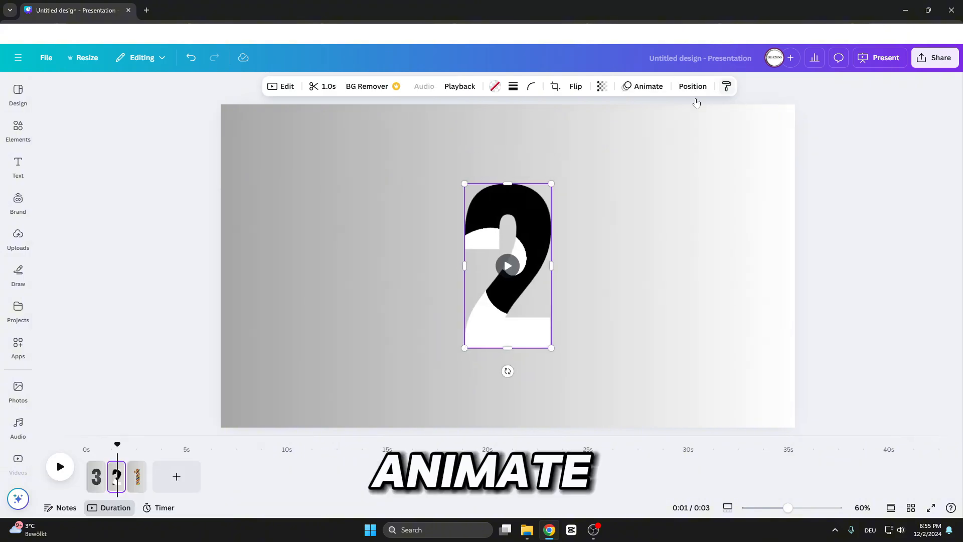
left_click(645, 86)
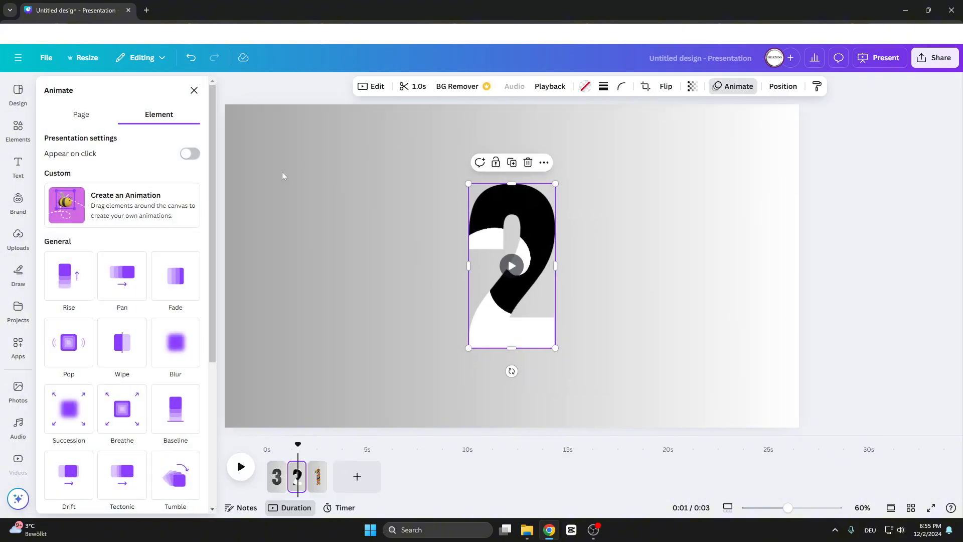
left_click(76, 339)
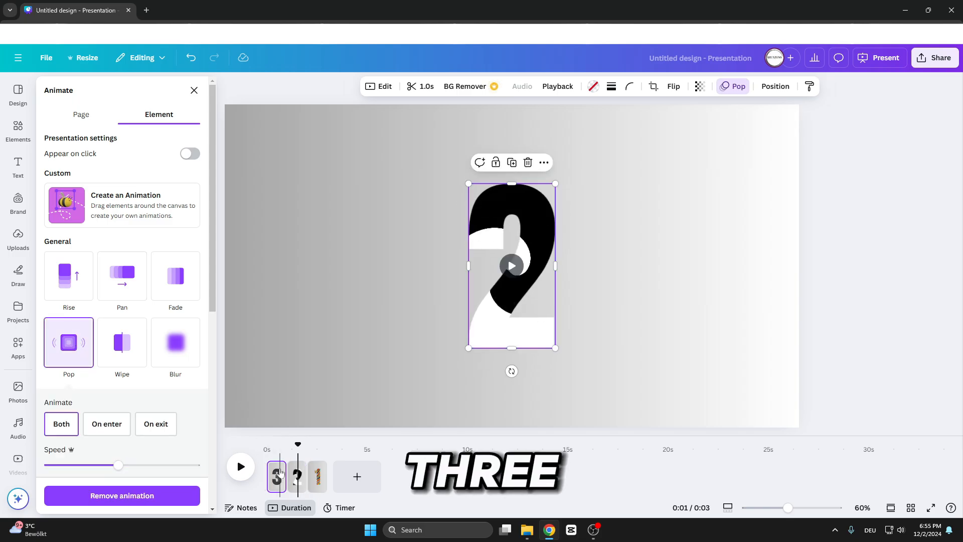
Apply the Pop animation to the number 3 frame on the first page.
left_click(279, 474)
left_click(534, 222)
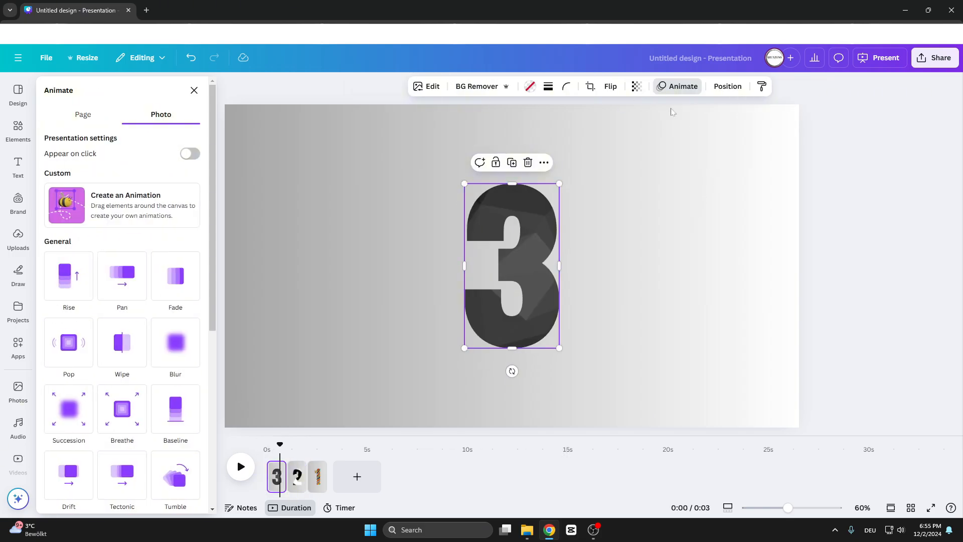
left_click(681, 86)
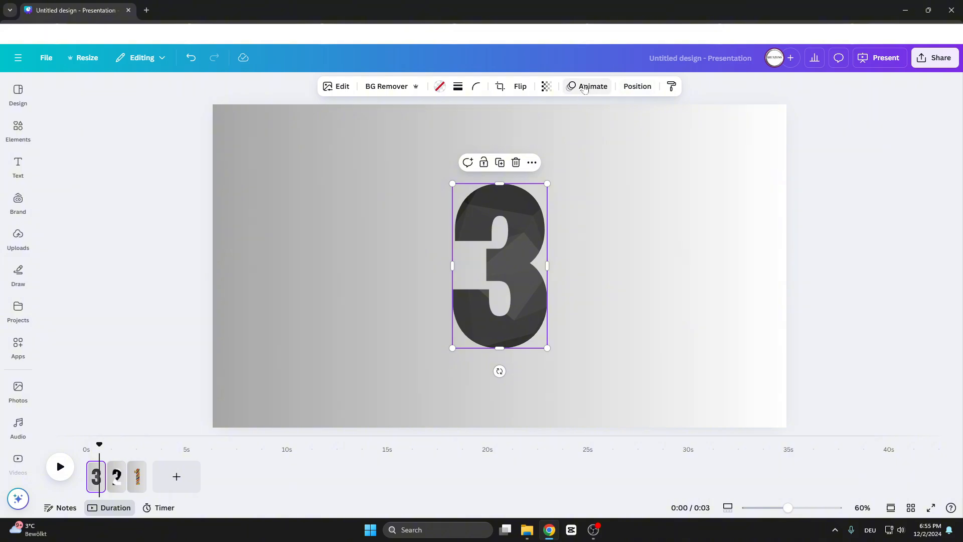
left_click(591, 87)
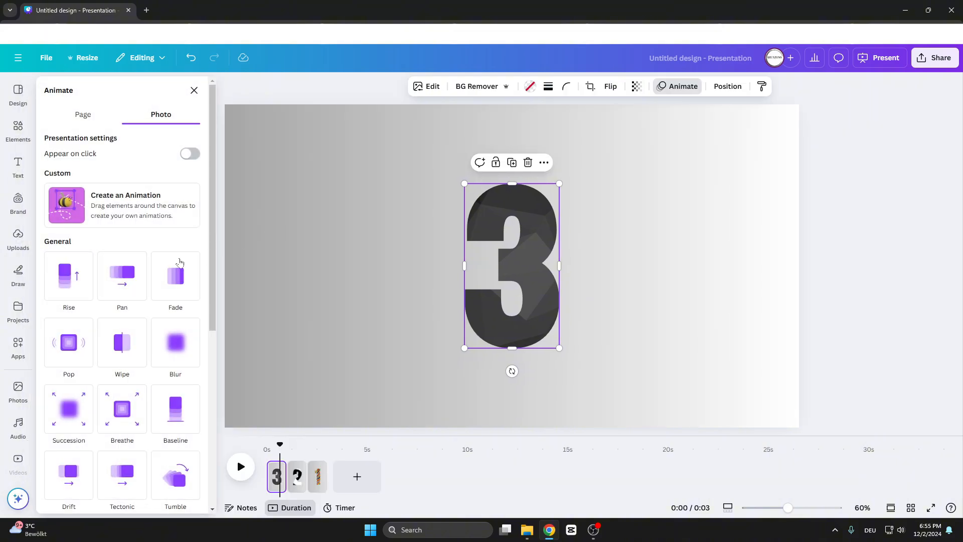
left_click(71, 346)
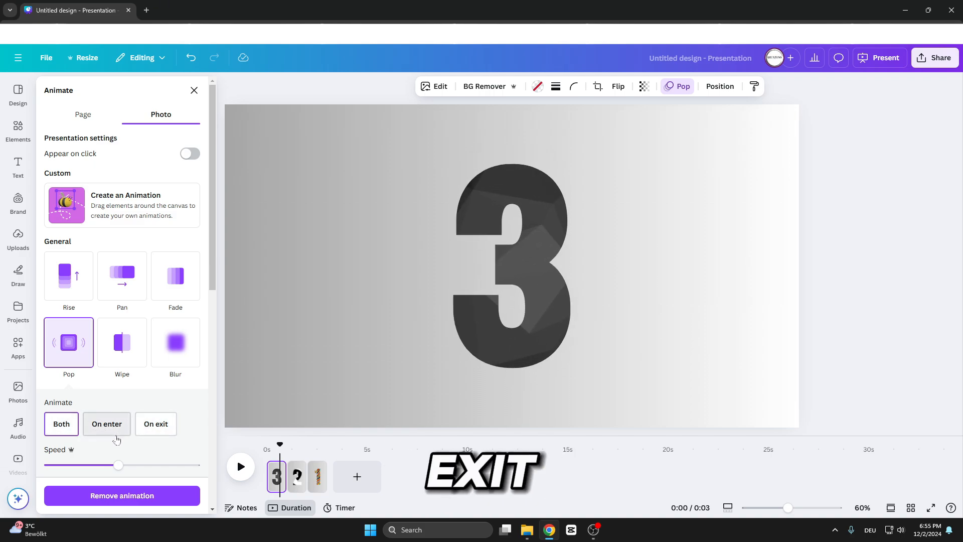
scroll(117, 439, "down", 1)
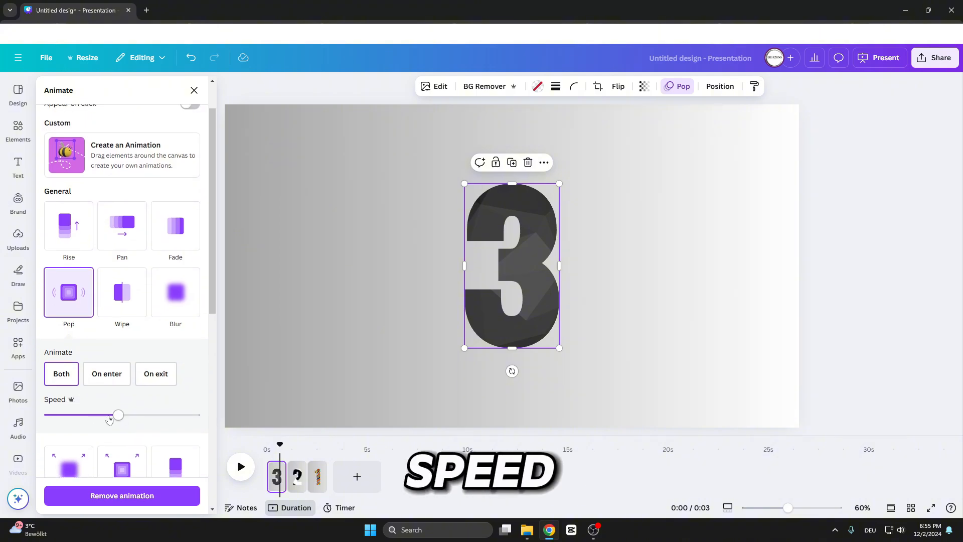
scroll(110, 418, "down", 3)
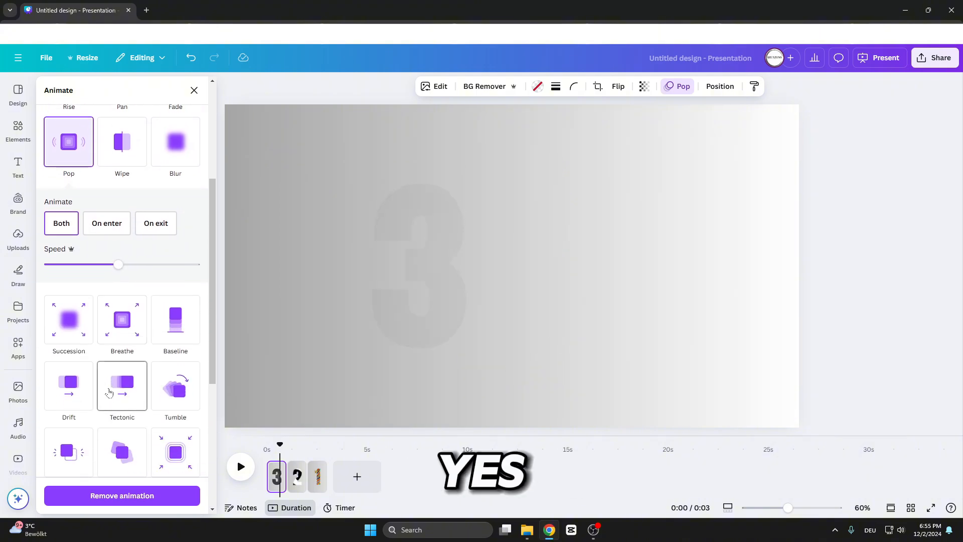
scroll(115, 391, "down", 2)
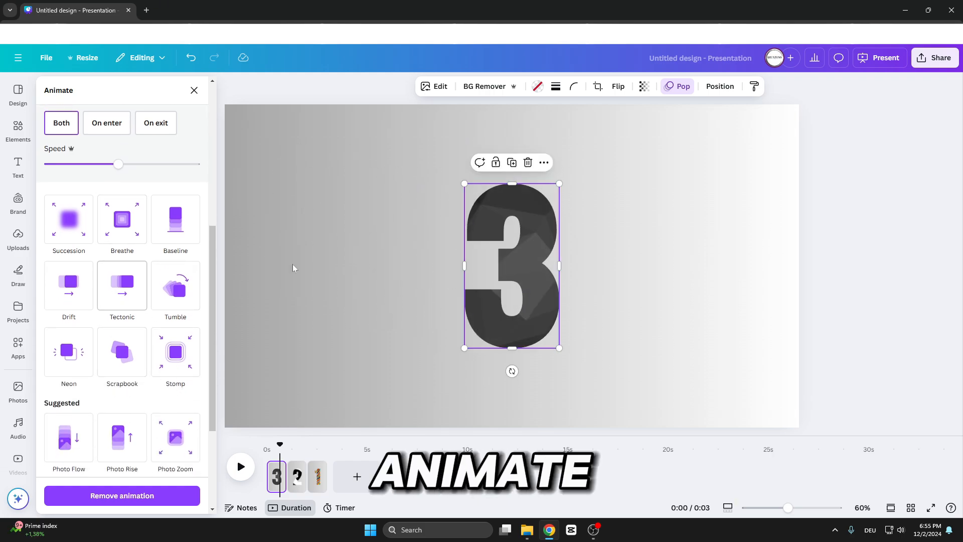
left_click(387, 271)
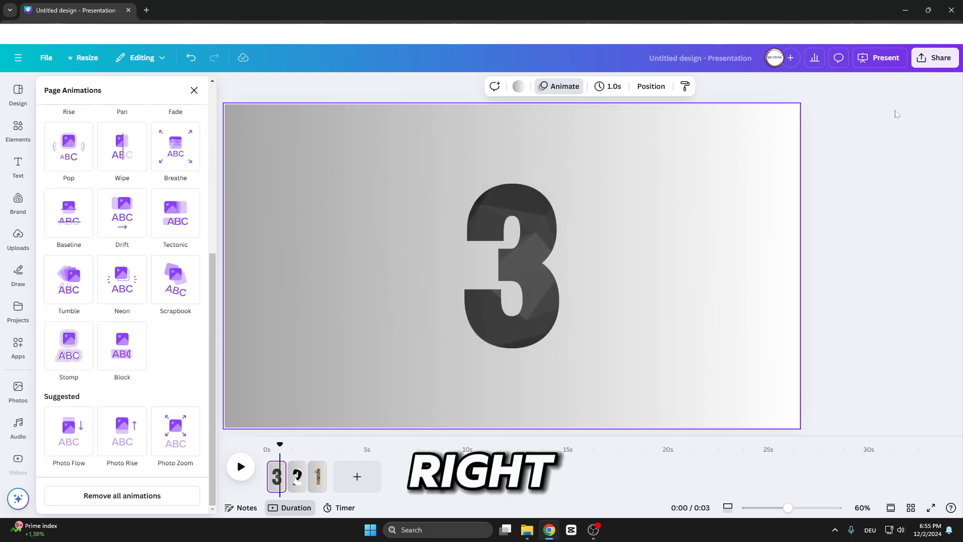
Download the design as an MP4 Video including all pages 1–3.
left_click(931, 60)
left_click(782, 259)
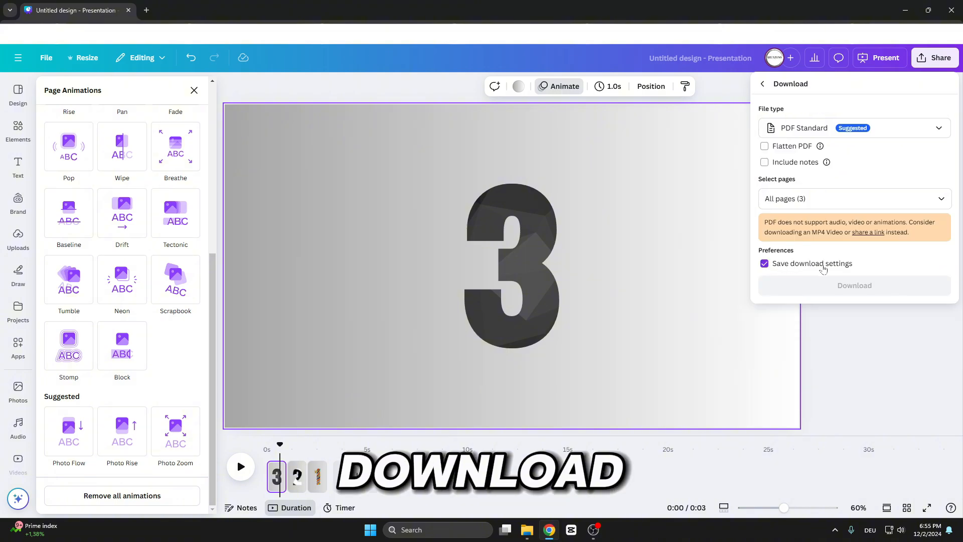
left_click(846, 136)
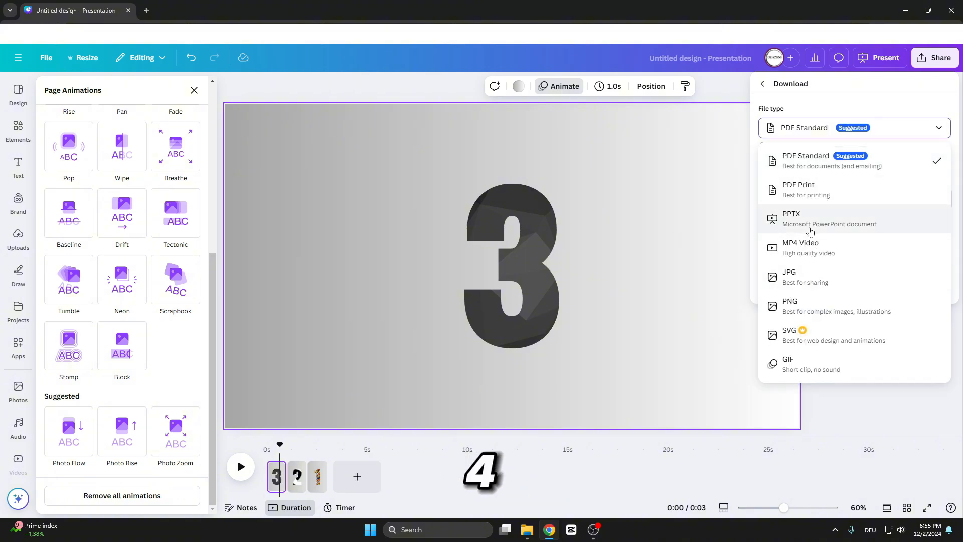
left_click(807, 250)
left_click(847, 224)
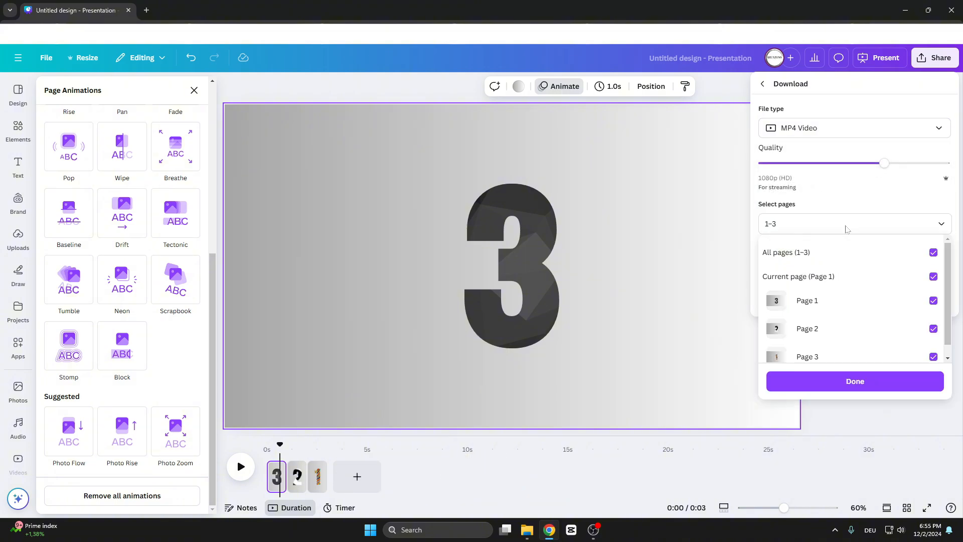
left_click(855, 381)
left_click(853, 298)
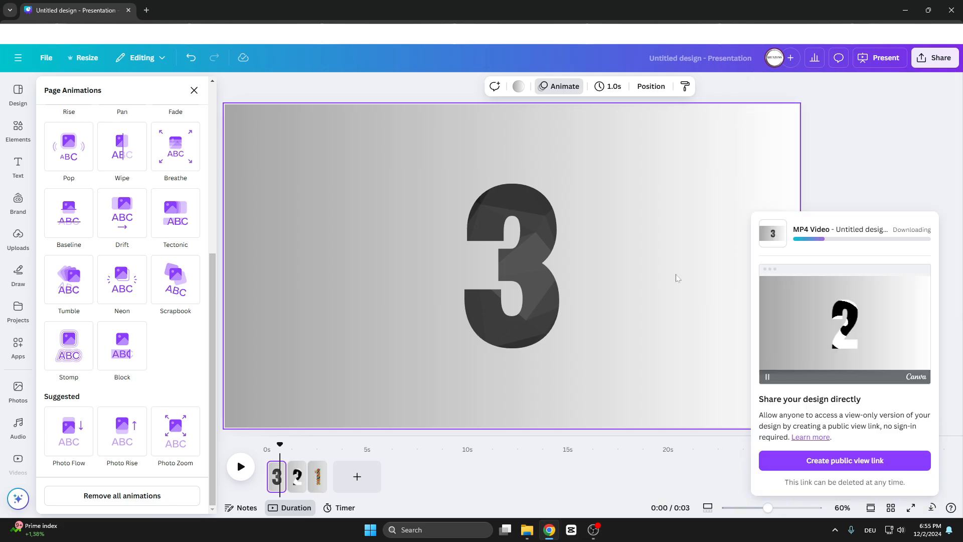